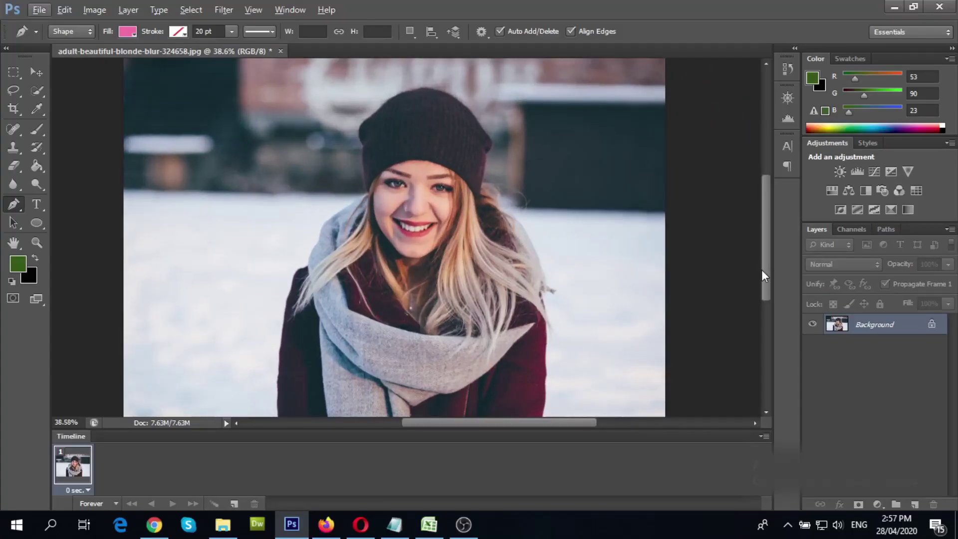
Duplicate the Background photo into a new Layer 1 with Ctrl+J.
{"action": "mouse_move", "coordinate": [768, 273]}
{"action": "left_mouse_down"}
{"action": "mouse_move", "coordinate": [772, 259]}
{"action": "mouse_move", "coordinate": [771, 279]}
{"action": "left_mouse_up"}
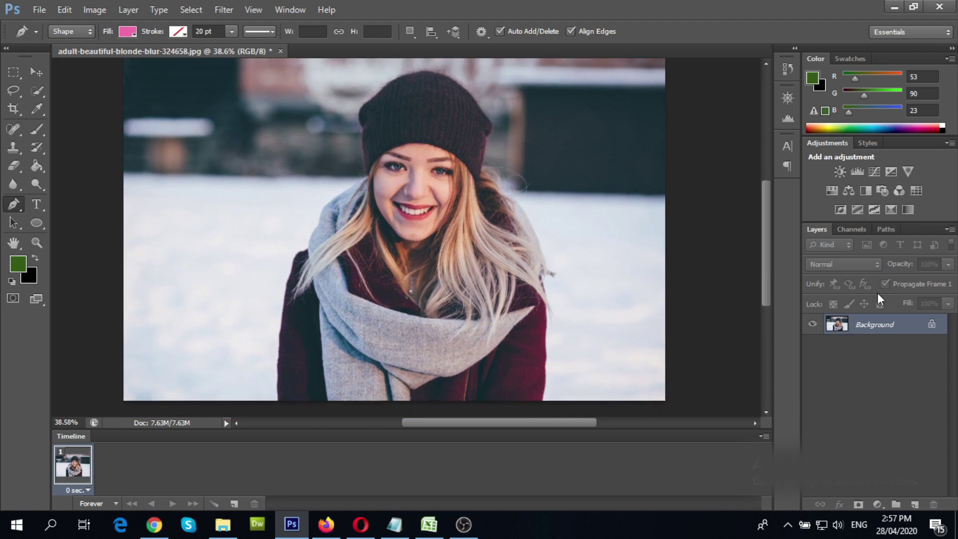
{"action": "key", "text": "ctrl+j"}
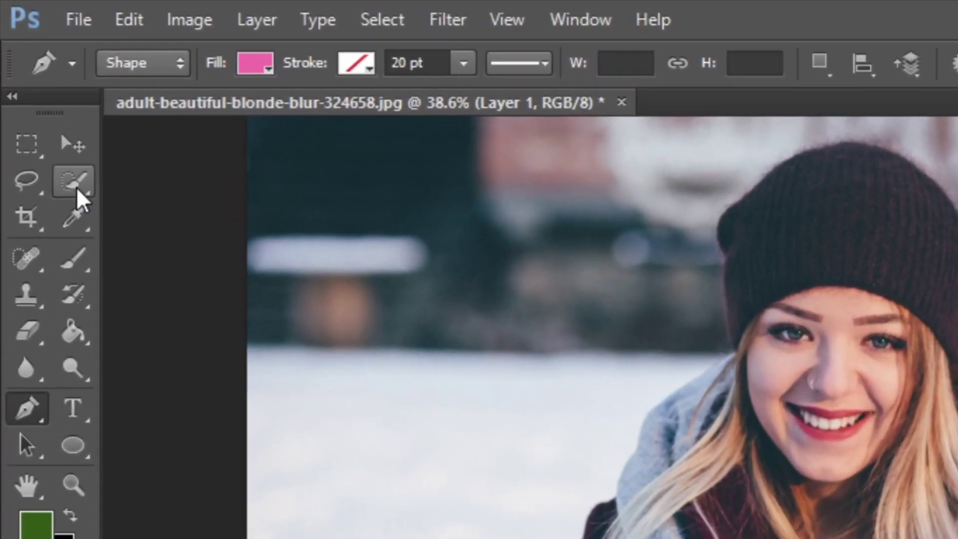
Quick-select the woman's beanie, hair, scarf and coat, subtracting the snowy left background.
{"action": "left_click", "coordinate": [75, 186]}
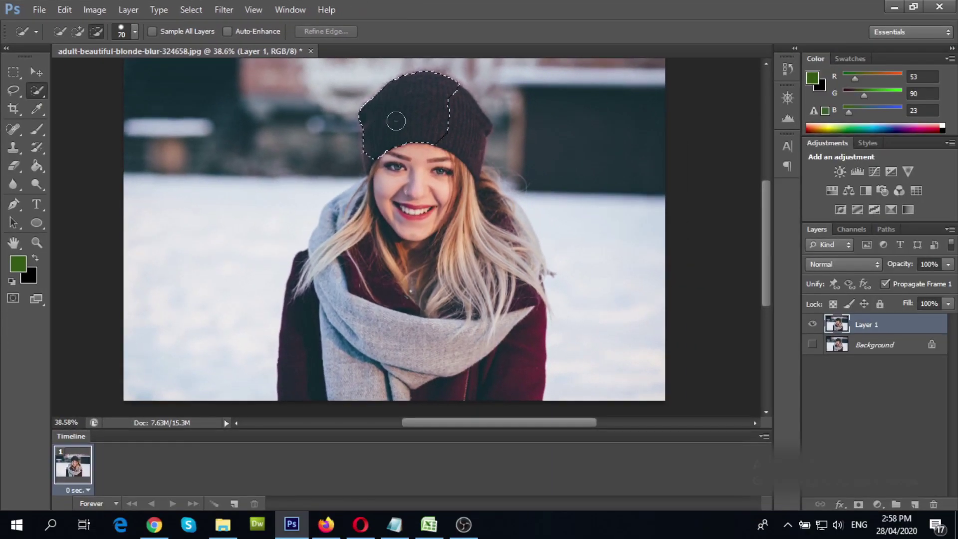
{"action": "key", "text": "bracketright"}
{"action": "key", "text": "bracketright"}
{"action": "key", "text": "bracketright"}
{"action": "key", "text": "bracketright"}
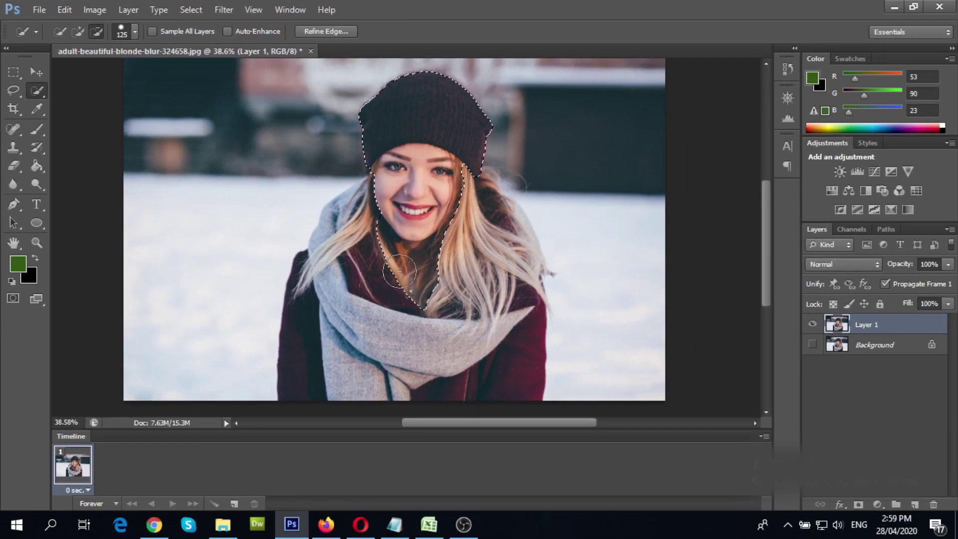
{"action": "left_click", "coordinate": [403, 275], "text": "alt"}
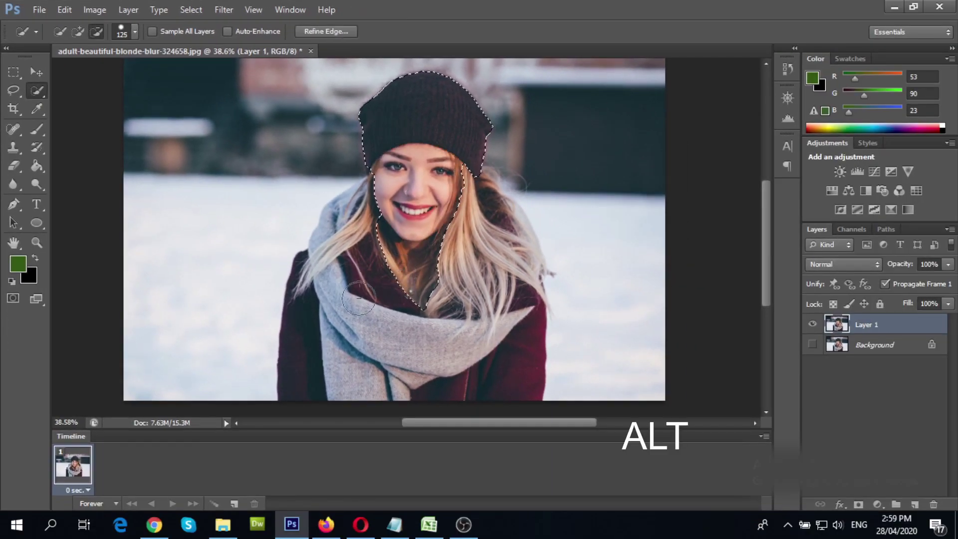
{"action": "left_click", "coordinate": [405, 259], "text": "alt"}
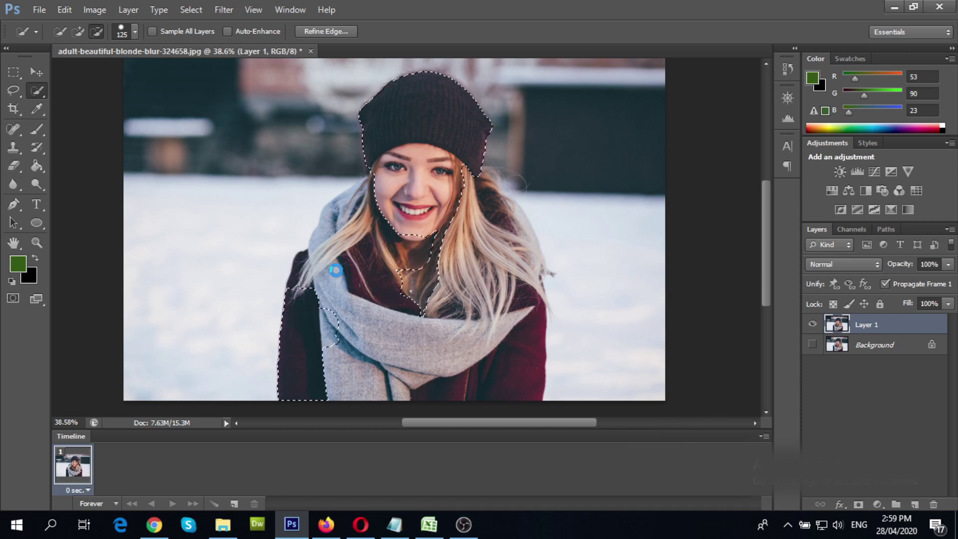
{"action": "left_click", "coordinate": [367, 285], "text": "alt"}
{"action": "key", "text": "bracketright"}
{"action": "key", "text": "bracketright"}
{"action": "key", "text": "bracketright"}
{"action": "key", "text": "bracketright"}
{"action": "key", "text": "bracketright"}
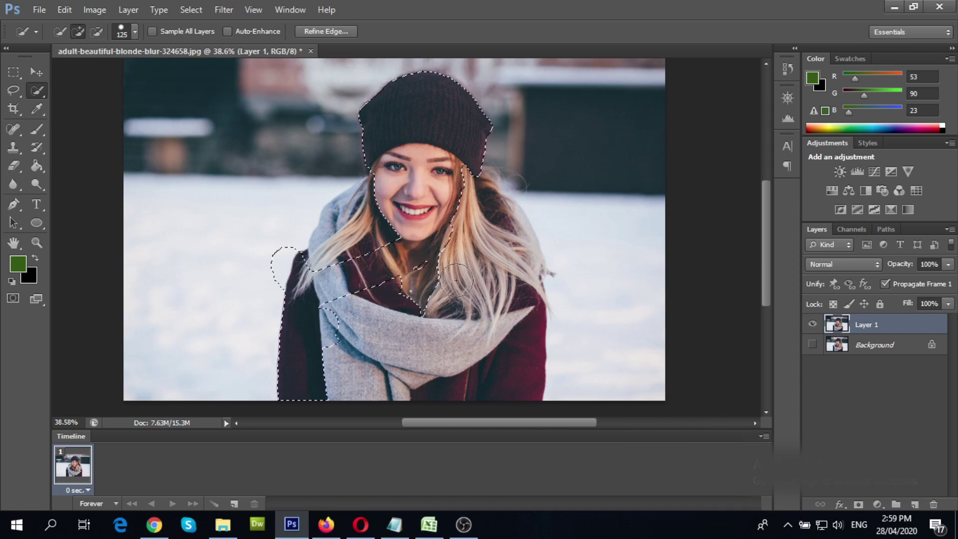
{"action": "mouse_move", "coordinate": [419, 305]}
{"action": "left_mouse_down"}
{"action": "mouse_move", "coordinate": [467, 229]}
{"action": "mouse_move", "coordinate": [492, 374]}
{"action": "mouse_move", "coordinate": [449, 344]}
{"action": "mouse_move", "coordinate": [340, 350]}
{"action": "mouse_move", "coordinate": [347, 265]}
{"action": "mouse_move", "coordinate": [395, 245]}
{"action": "left_mouse_up"}
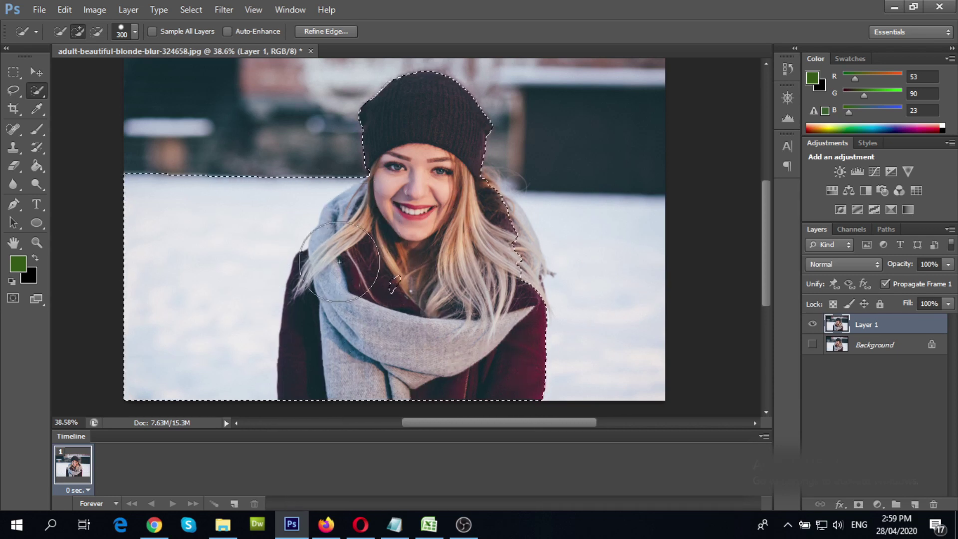
{"action": "left_click_drag", "start_coordinate": [486, 257], "coordinate": [492, 252]}
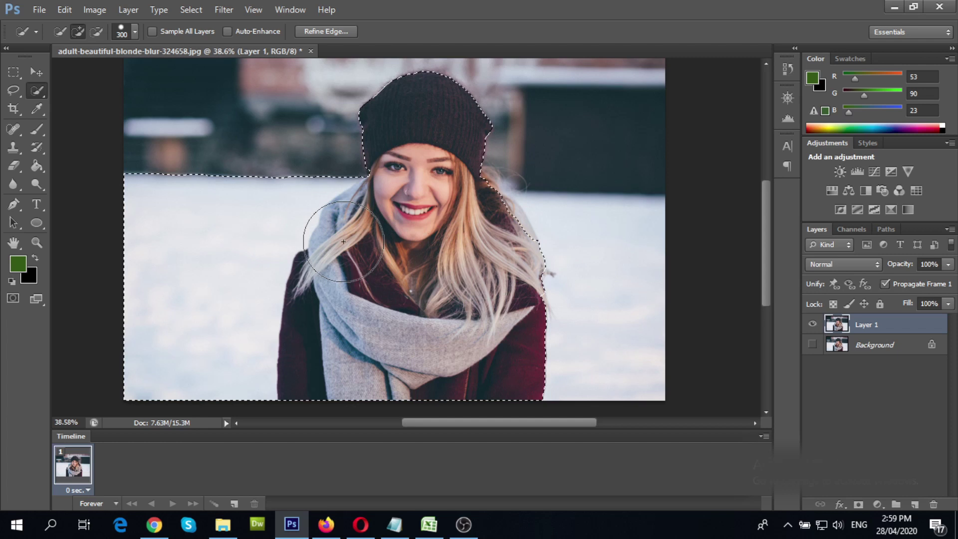
{"action": "left_click", "coordinate": [96, 31]}
{"action": "mouse_move", "coordinate": [126, 97]}
{"action": "left_mouse_down"}
{"action": "mouse_move", "coordinate": [150, 177]}
{"action": "mouse_move", "coordinate": [210, 241]}
{"action": "mouse_move", "coordinate": [236, 239]}
{"action": "mouse_move", "coordinate": [262, 190]}
{"action": "mouse_move", "coordinate": [287, 174]}
{"action": "mouse_move", "coordinate": [238, 275]}
{"action": "mouse_move", "coordinate": [346, 226]}
{"action": "left_mouse_up"}
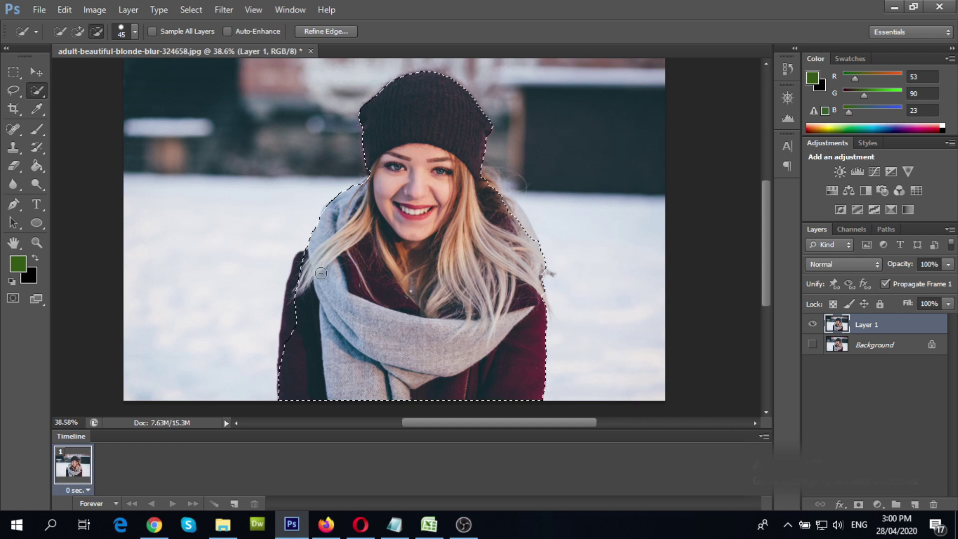
{"action": "left_click", "coordinate": [78, 31]}
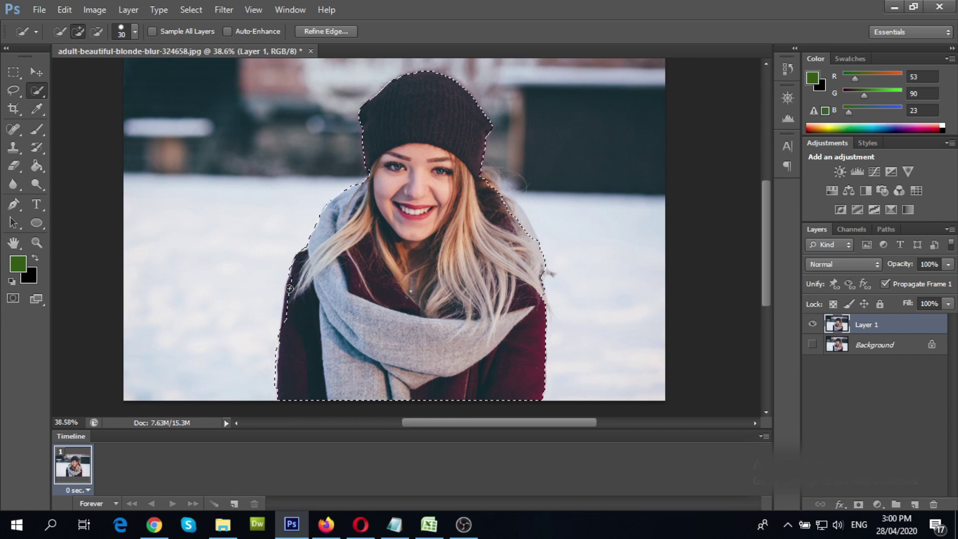
Tighten the selection along the jacket's left edge using a smaller brush.
{"action": "scroll", "coordinate": [299, 324], "scroll_direction": "up", "scroll_amount": 5}
{"action": "left_click_drag", "start_coordinate": [499, 423], "coordinate": [441, 423]}
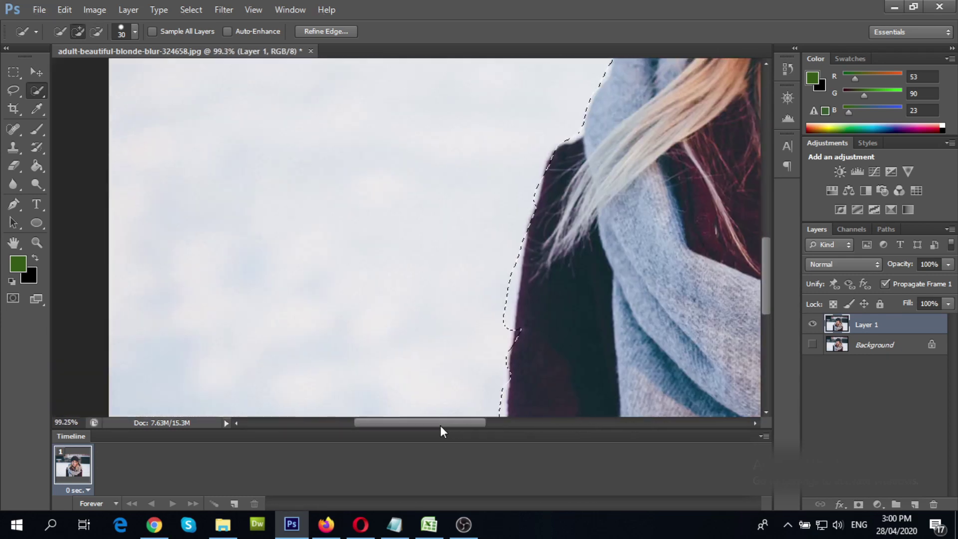
{"action": "scroll", "coordinate": [766, 319], "scroll_direction": "down", "scroll_amount": 3}
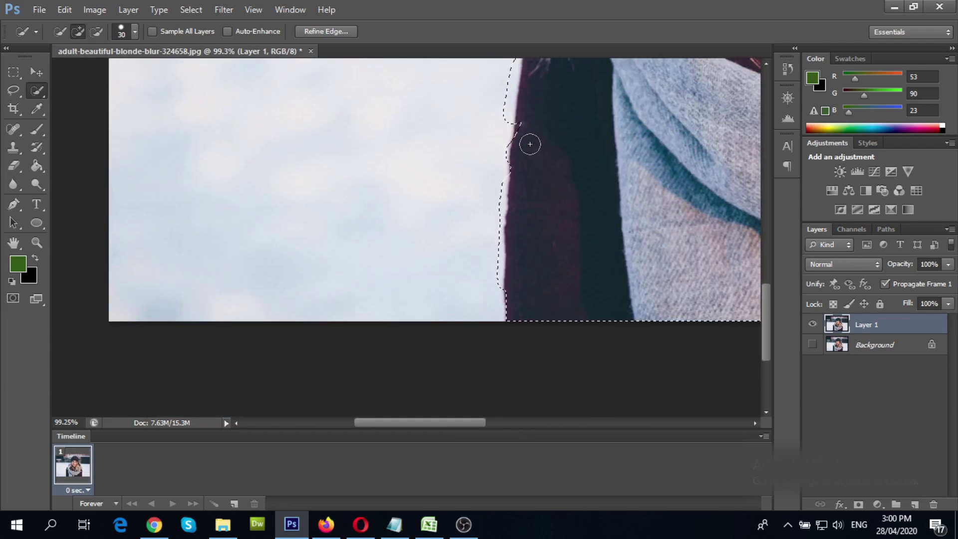
{"action": "key", "text": "bracketleft"}
{"action": "key", "text": "bracketleft"}
{"action": "key", "text": "bracketleft"}
{"action": "mouse_move", "coordinate": [503, 142]}
{"action": "left_mouse_down"}
{"action": "mouse_move", "coordinate": [499, 295]}
{"action": "mouse_move", "coordinate": [503, 225]}
{"action": "left_mouse_up"}
{"action": "scroll", "coordinate": [510, 300], "scroll_direction": "up", "scroll_amount": 5}
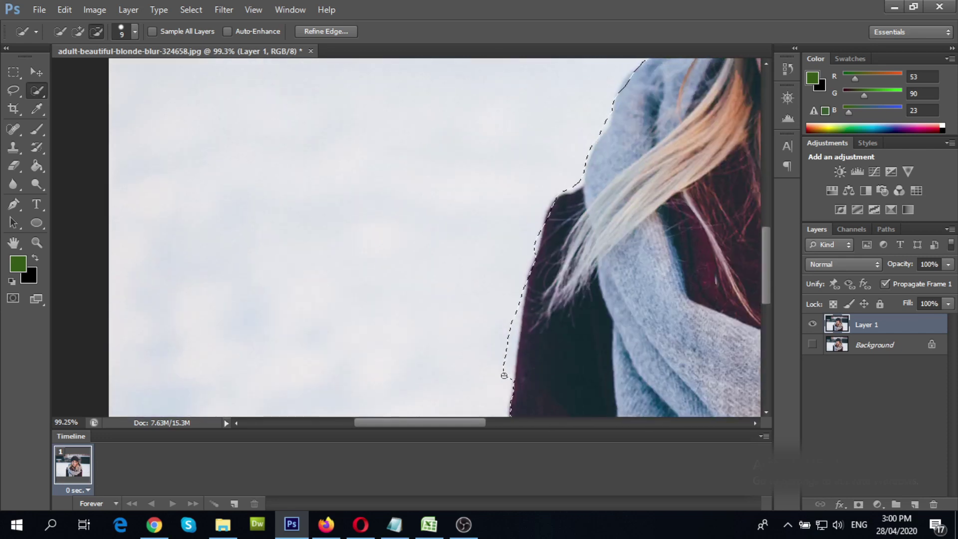
{"action": "mouse_move", "coordinate": [516, 339]}
{"action": "left_mouse_down"}
{"action": "mouse_move", "coordinate": [529, 277]}
{"action": "mouse_move", "coordinate": [512, 388]}
{"action": "mouse_move", "coordinate": [513, 319]}
{"action": "left_mouse_up"}
{"action": "mouse_move", "coordinate": [527, 259]}
{"action": "left_mouse_down"}
{"action": "mouse_move", "coordinate": [542, 233]}
{"action": "mouse_move", "coordinate": [534, 262]}
{"action": "mouse_move", "coordinate": [581, 184]}
{"action": "left_mouse_up"}
{"action": "scroll", "coordinate": [581, 184], "scroll_direction": "up", "scroll_amount": 3}
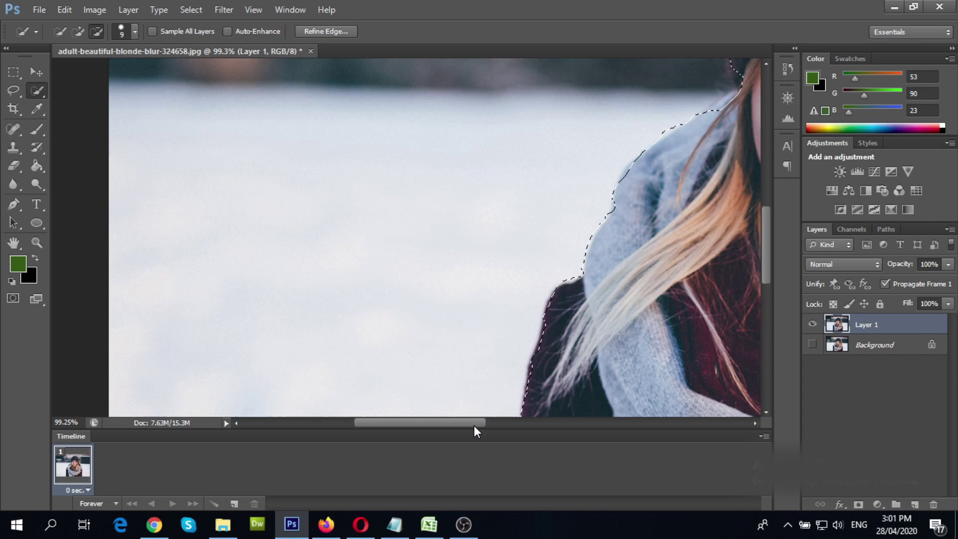
{"action": "left_click_drag", "start_coordinate": [474, 425], "coordinate": [551, 424]}
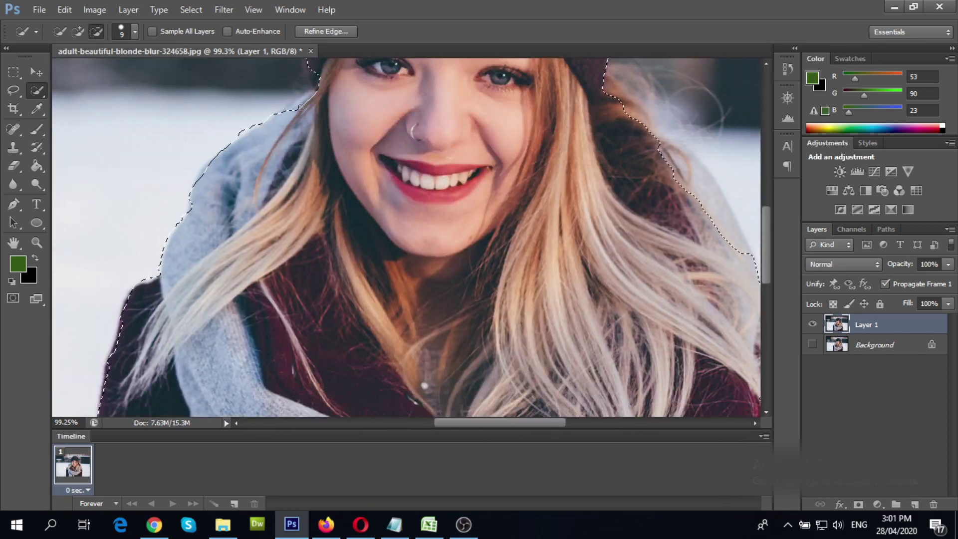
Refine the selection around the right-side hair, switching add/subtract modes and brush sizes.
{"action": "left_click", "coordinate": [78, 31]}
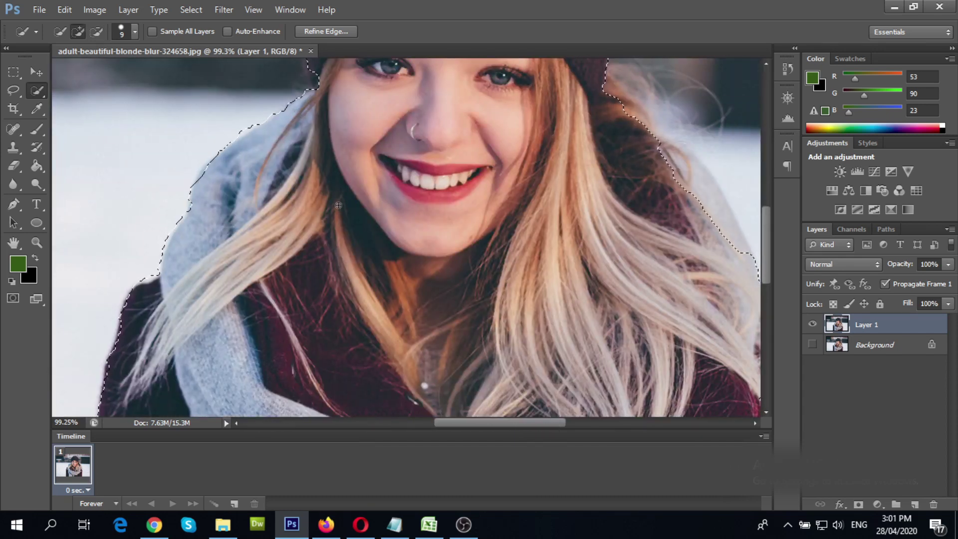
{"action": "key", "text": "alt"}
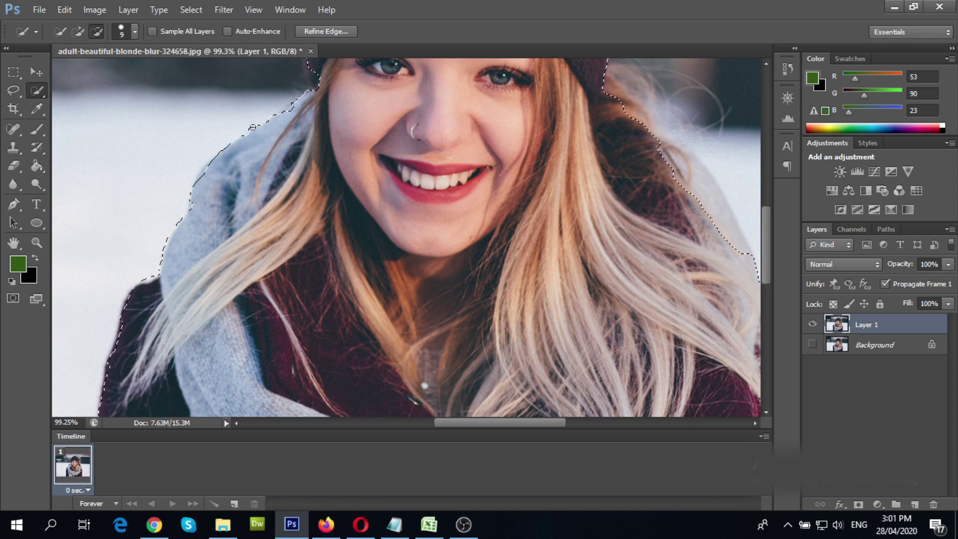
{"action": "scroll", "coordinate": [664, 250], "scroll_direction": "up", "scroll_amount": 3}
{"action": "scroll", "coordinate": [691, 229], "scroll_direction": "down", "scroll_amount": 2}
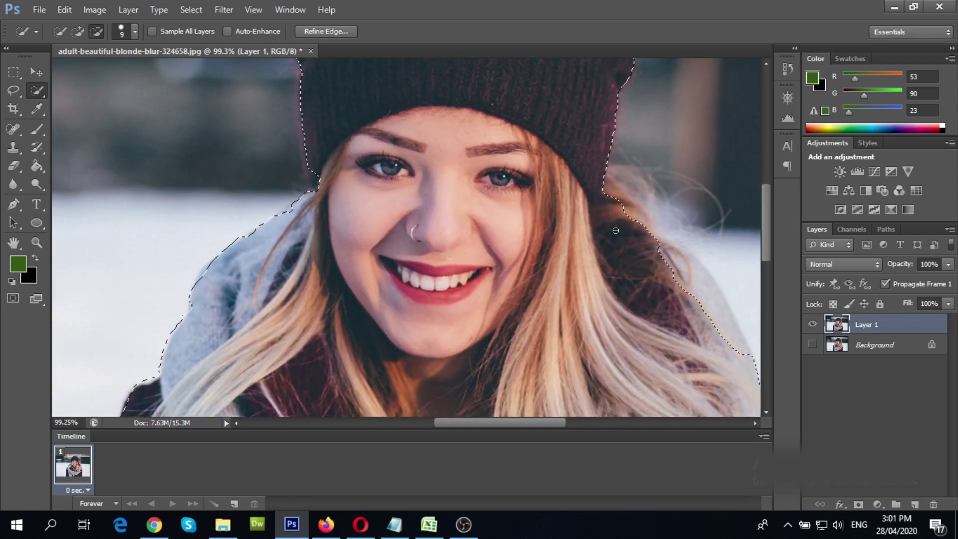
{"action": "scroll", "coordinate": [692, 229], "scroll_direction": "down", "scroll_amount": 5}
{"action": "scroll", "coordinate": [547, 406], "scroll_direction": "right", "scroll_amount": 3}
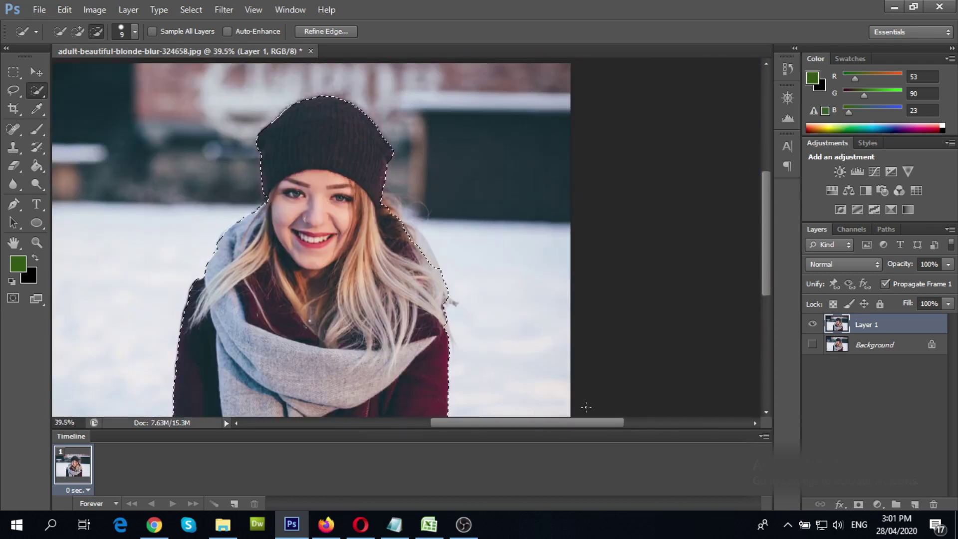
{"action": "scroll", "coordinate": [428, 274], "scroll_direction": "up", "scroll_amount": 3}
{"action": "scroll", "coordinate": [429, 274], "scroll_direction": "up", "scroll_amount": 4}
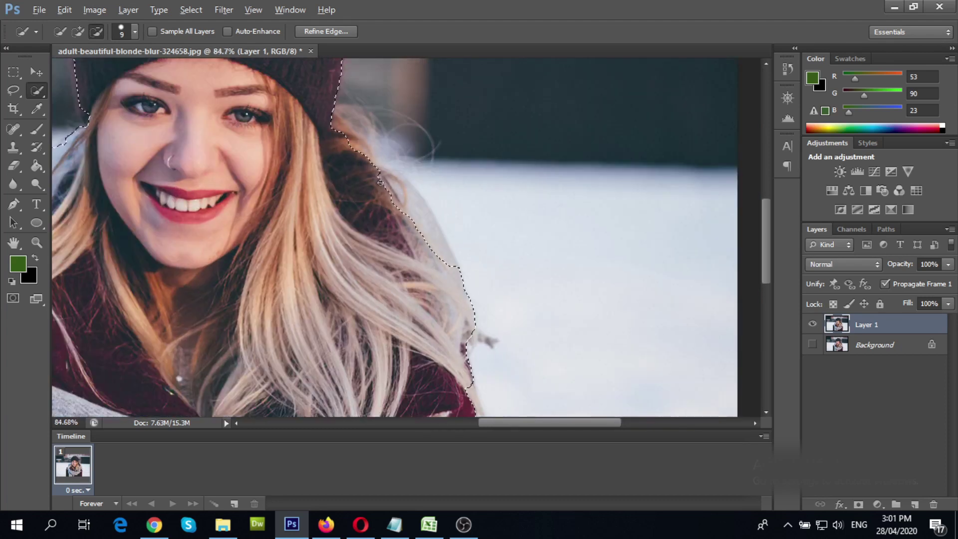
{"action": "key", "text": "bracketright"}
{"action": "key", "text": "bracketright"}
{"action": "key", "text": "bracketright"}
{"action": "scroll", "coordinate": [570, 225], "scroll_direction": "down", "scroll_amount": 2}
{"action": "scroll", "coordinate": [571, 225], "scroll_direction": "down", "scroll_amount": 5}
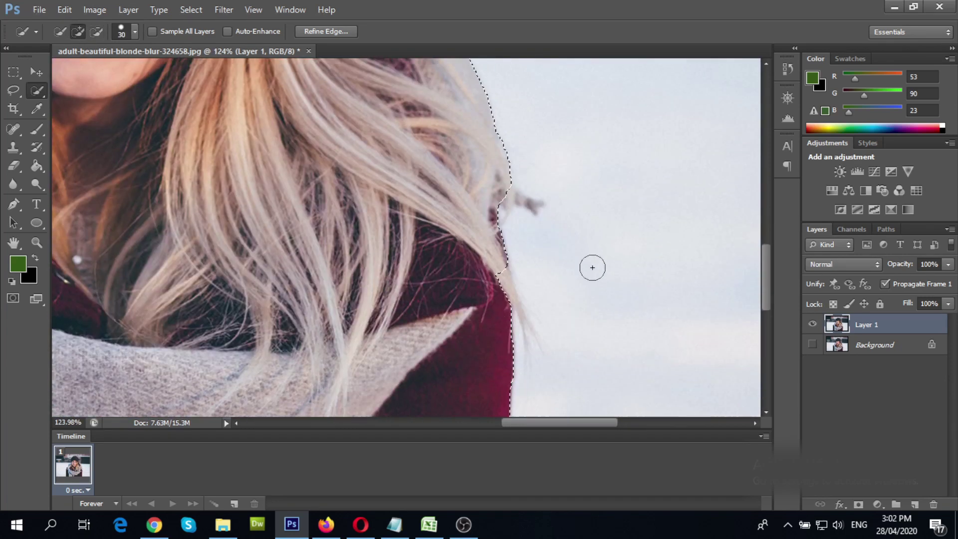
{"action": "key", "text": "bracketleft"}
{"action": "key", "text": "bracketleft"}
{"action": "key", "text": "bracketleft"}
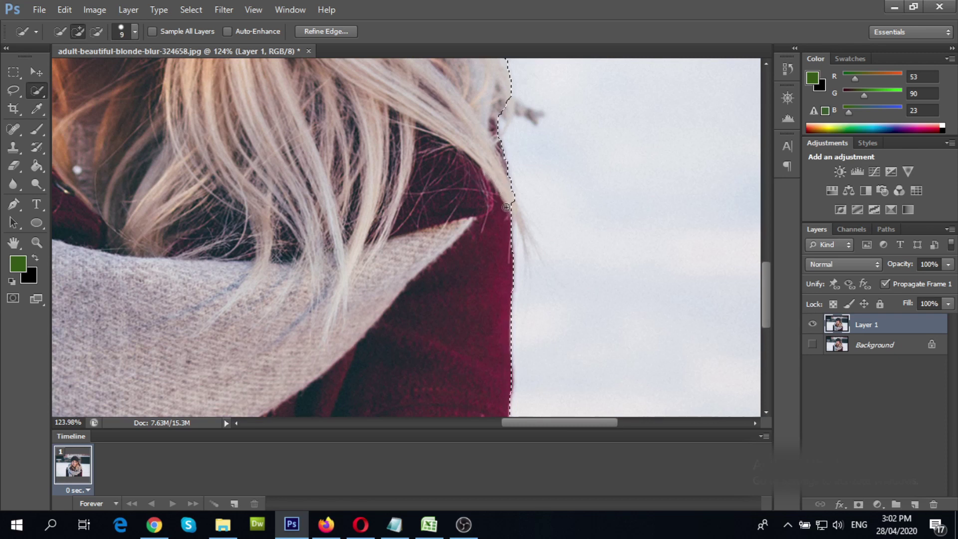
{"action": "scroll", "coordinate": [573, 270], "scroll_direction": "down", "scroll_amount": 3}
{"action": "scroll", "coordinate": [535, 216], "scroll_direction": "down", "scroll_amount": 6}
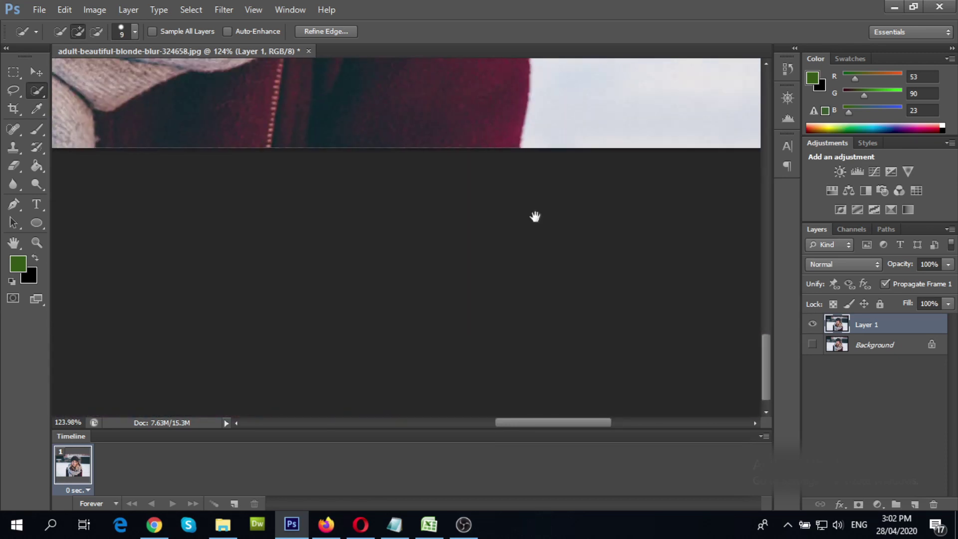
{"action": "scroll", "coordinate": [536, 216], "scroll_direction": "up", "scroll_amount": 6}
{"action": "scroll", "coordinate": [555, 269], "scroll_direction": "down", "scroll_amount": 5}
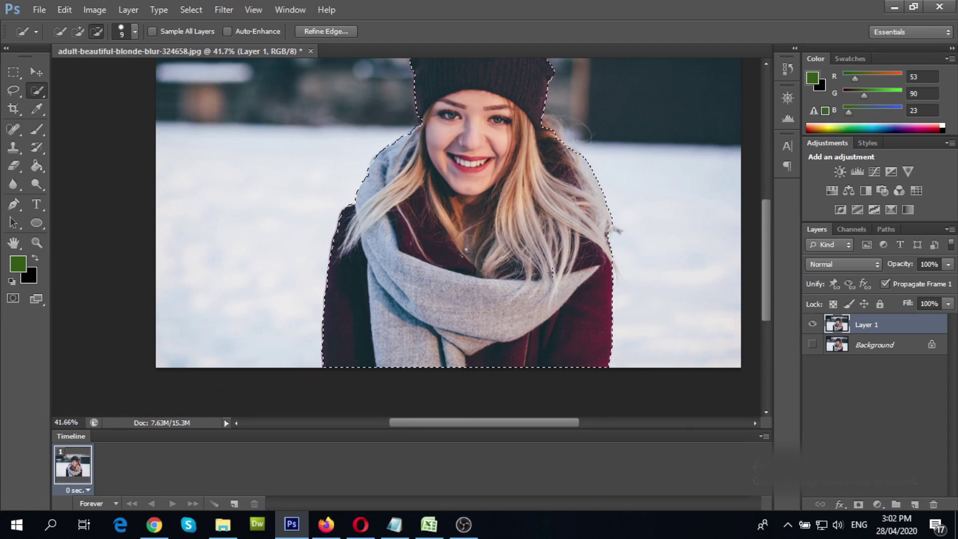
{"action": "scroll", "coordinate": [553, 272], "scroll_direction": "down", "scroll_amount": 2}
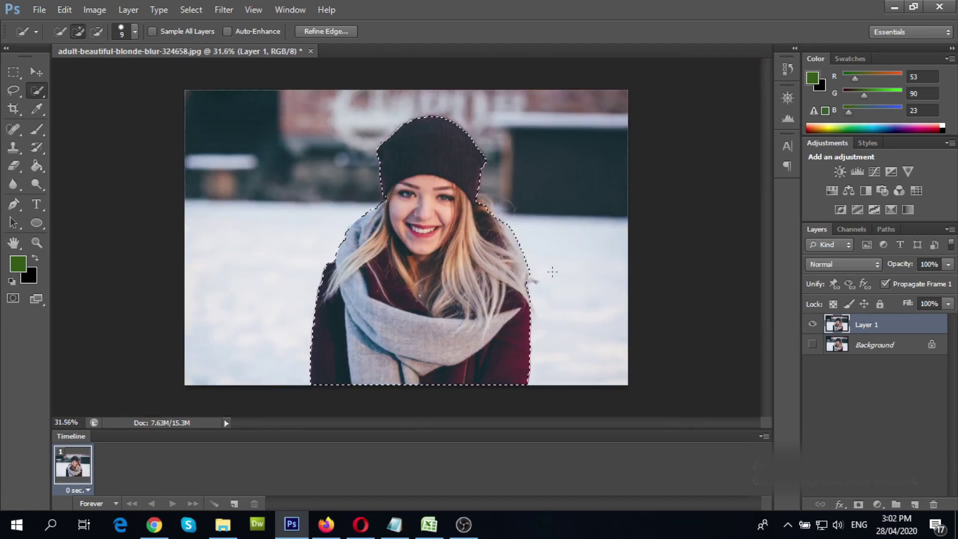
Mask Layer 1 to the selection and preview the cut-out in Refine Mask on white and black.
{"action": "left_click", "coordinate": [37, 72]}
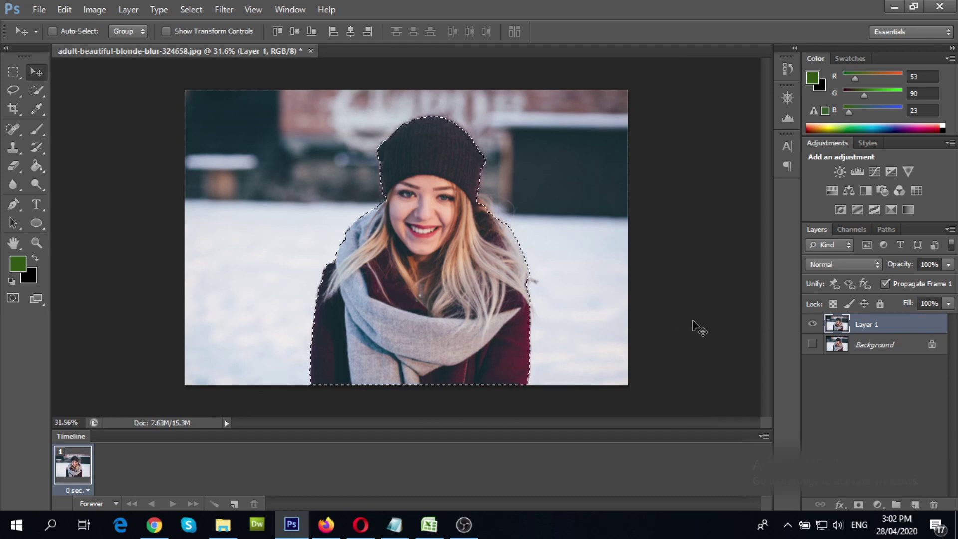
{"action": "left_click", "coordinate": [859, 505]}
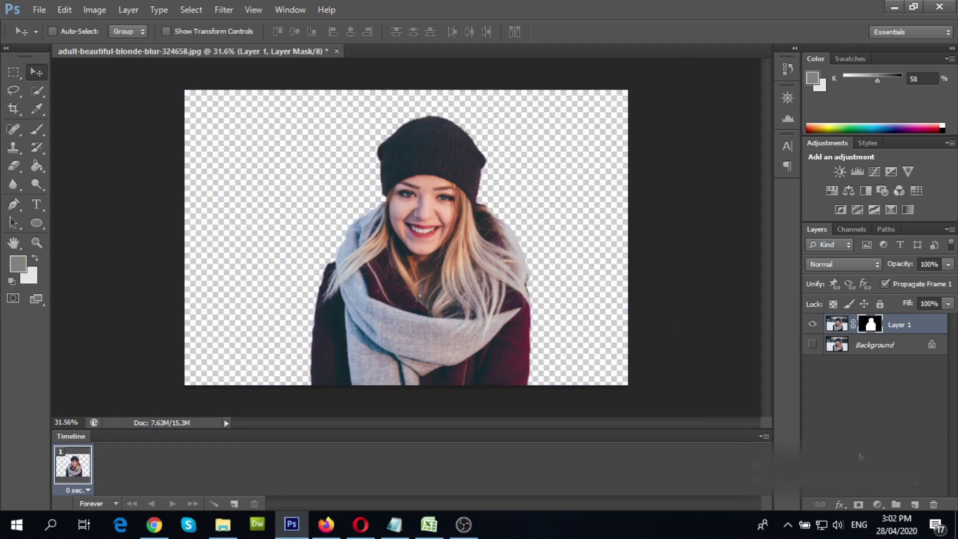
{"action": "right_click", "coordinate": [877, 326]}
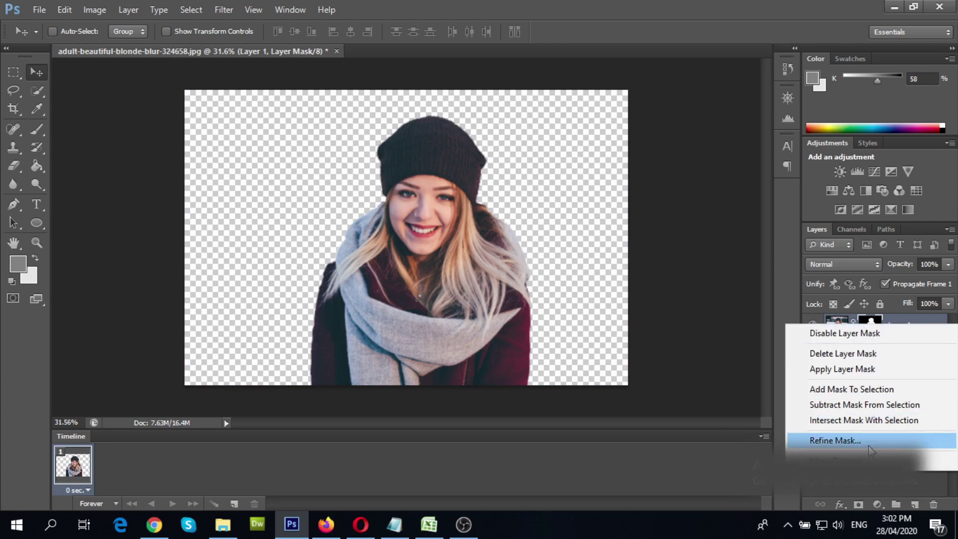
{"action": "left_click", "coordinate": [844, 439]}
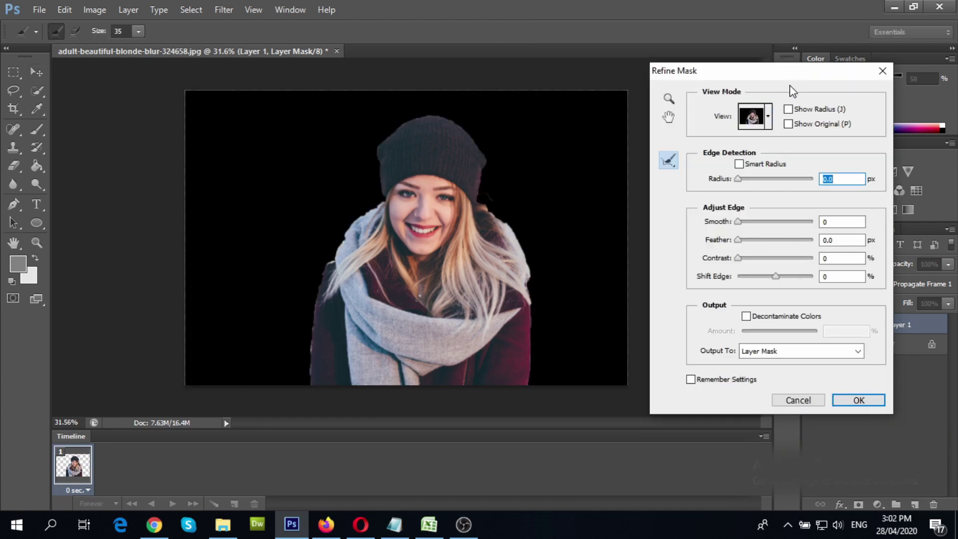
{"action": "left_click", "coordinate": [767, 120]}
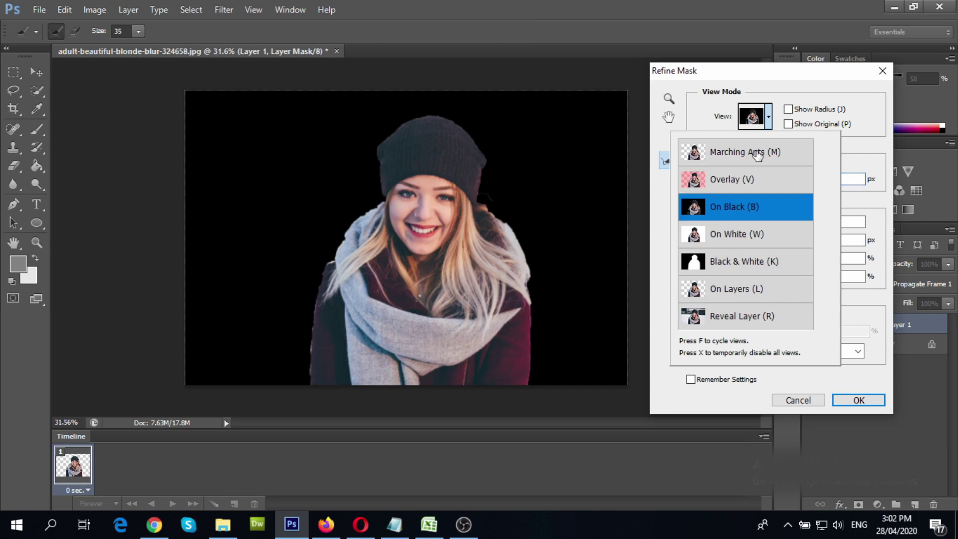
{"action": "left_click", "coordinate": [742, 241]}
{"action": "left_click", "coordinate": [743, 210]}
{"action": "left_click", "coordinate": [839, 193]}
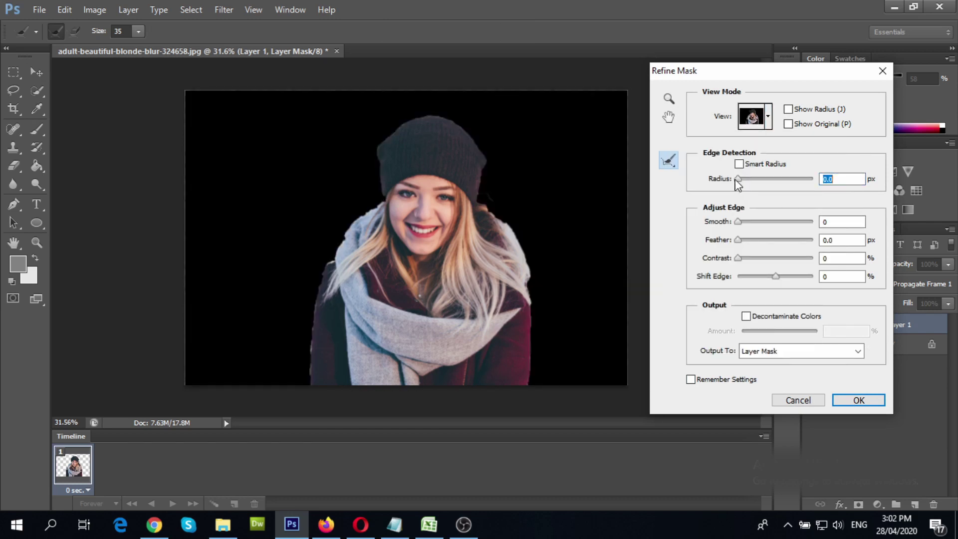
Refine the mask edge with Radius 2.6 px, adjusted Smooth and Contrast 40, then apply.
{"action": "mouse_move", "coordinate": [744, 179]}
{"action": "left_mouse_down"}
{"action": "mouse_move", "coordinate": [807, 182]}
{"action": "mouse_move", "coordinate": [753, 184]}
{"action": "left_mouse_up"}
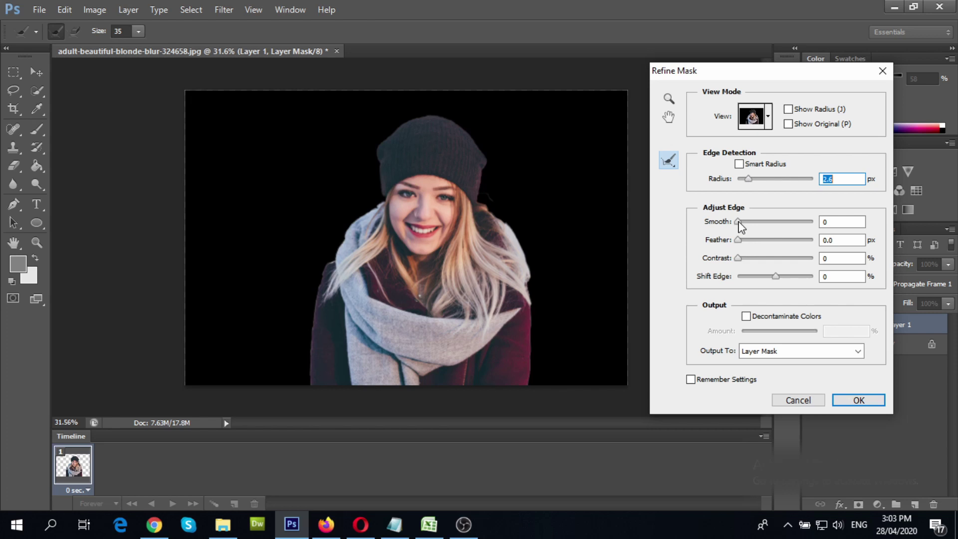
{"action": "left_click_drag", "start_coordinate": [740, 222], "coordinate": [755, 223]}
{"action": "mouse_move", "coordinate": [738, 258]}
{"action": "left_mouse_down"}
{"action": "mouse_move", "coordinate": [807, 261]}
{"action": "mouse_move", "coordinate": [752, 263]}
{"action": "left_mouse_up"}
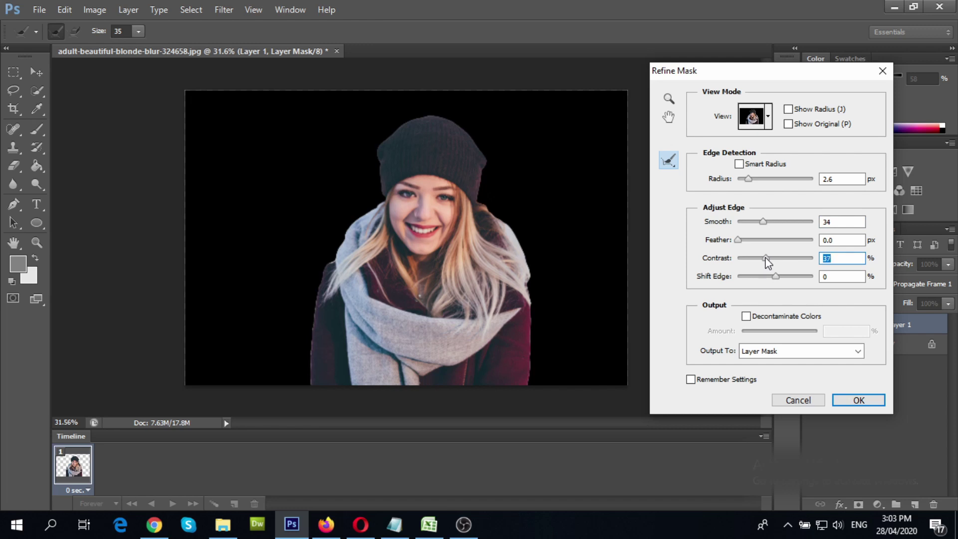
{"action": "left_click_drag", "start_coordinate": [764, 222], "coordinate": [758, 221]}
{"action": "left_click", "coordinate": [856, 400]}
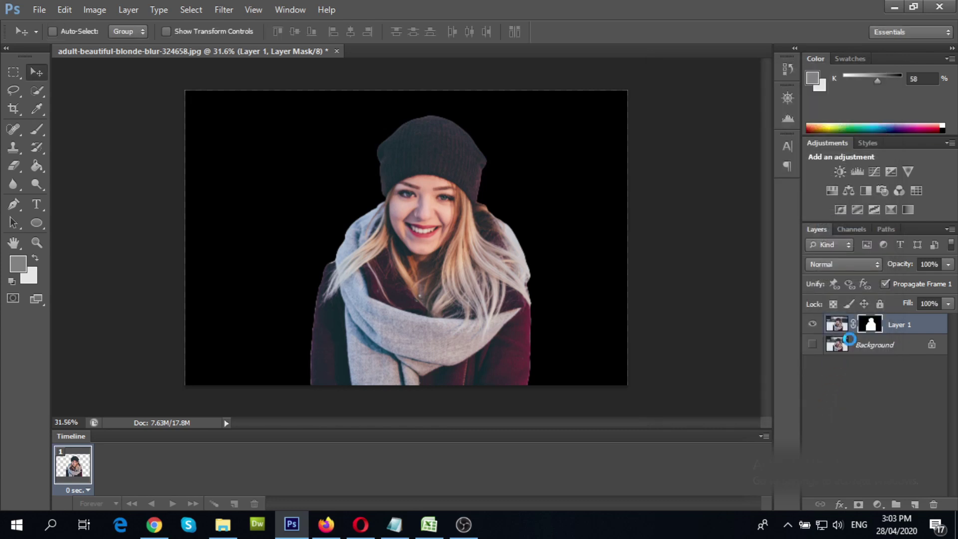
{"action": "left_click", "coordinate": [838, 327]}
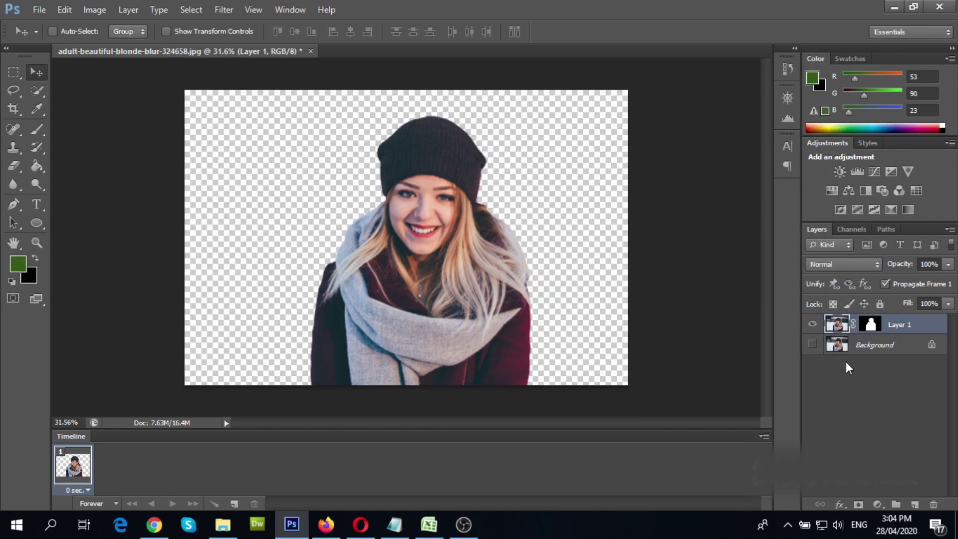
Show the Background and add a near-white #fefffd Solid Color fill layer beneath Layer 1.
{"action": "left_click", "coordinate": [851, 350]}
{"action": "left_click", "coordinate": [814, 347]}
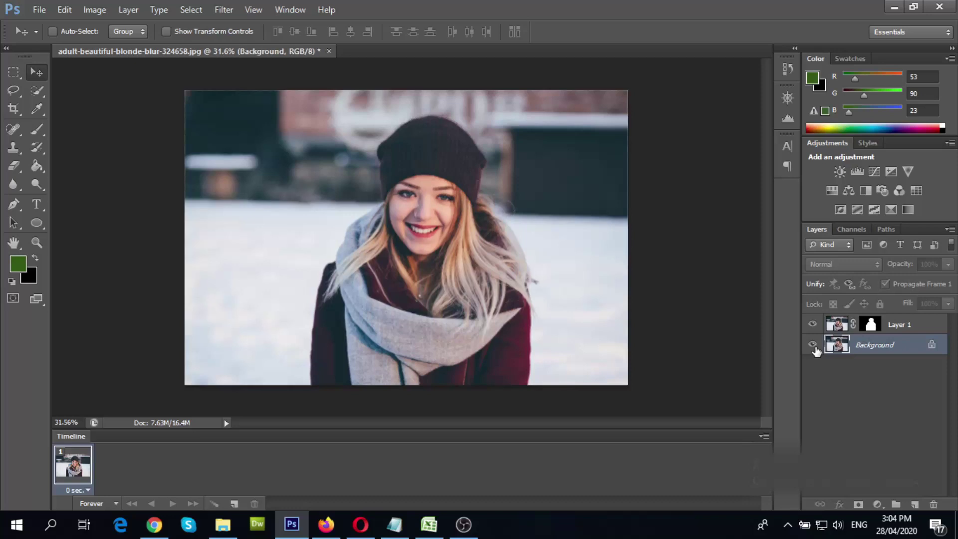
{"action": "left_click", "coordinate": [878, 505]}
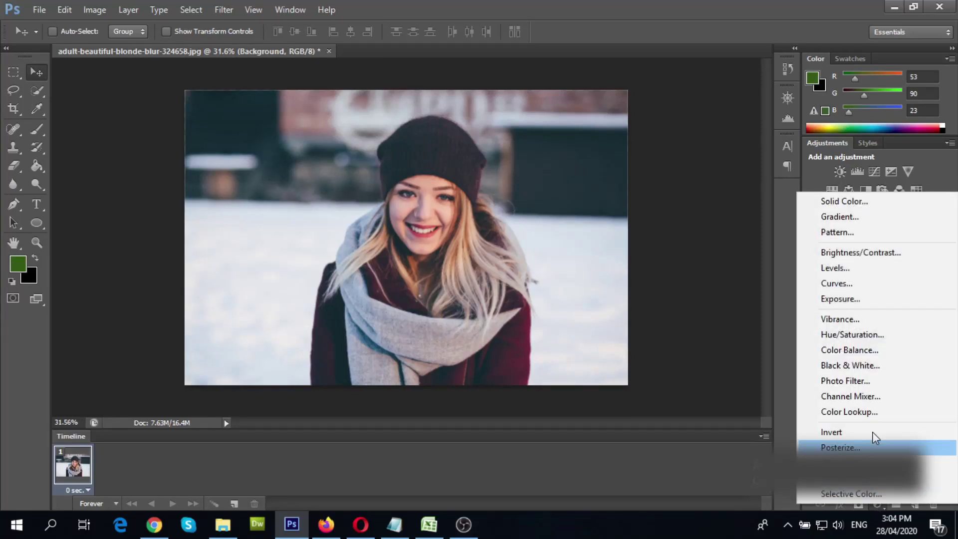
{"action": "left_click", "coordinate": [846, 202]}
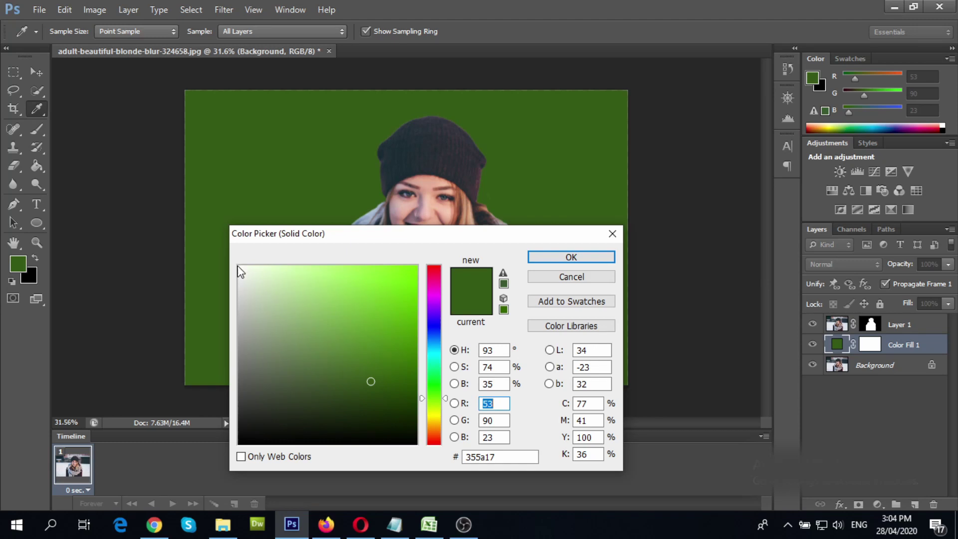
{"action": "left_click", "coordinate": [239, 265]}
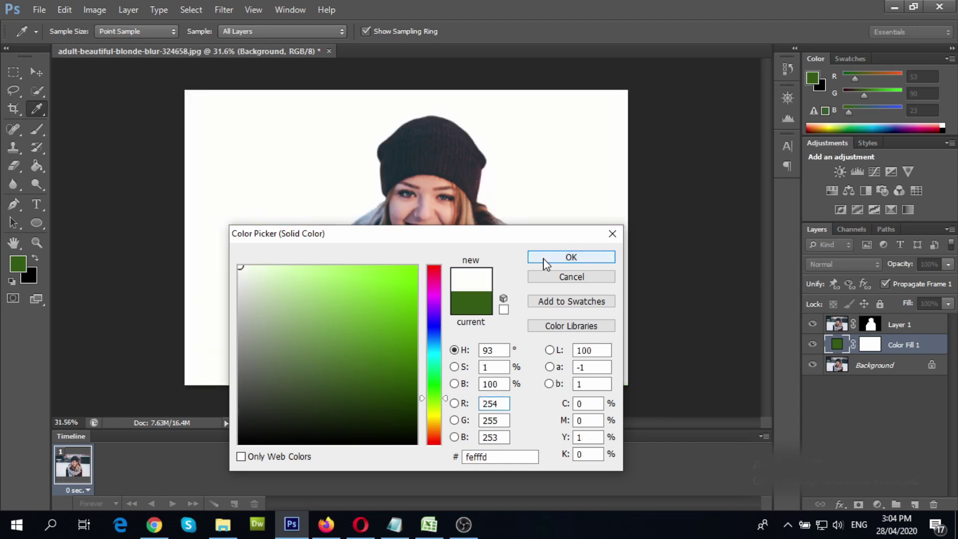
{"action": "left_click", "coordinate": [547, 260]}
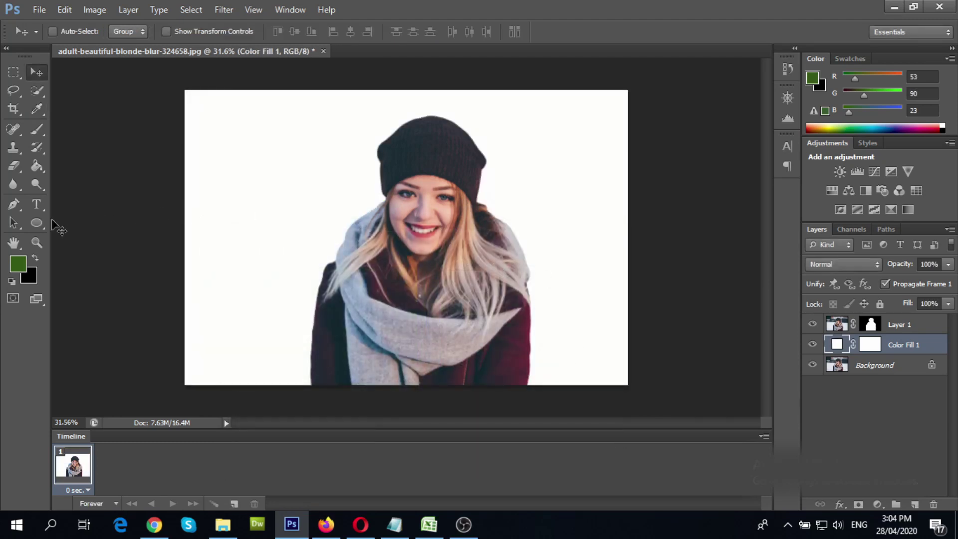
Draw a closed pink wavy shape with the Pen tool covering the lower canvas.
{"action": "left_click", "coordinate": [15, 205]}
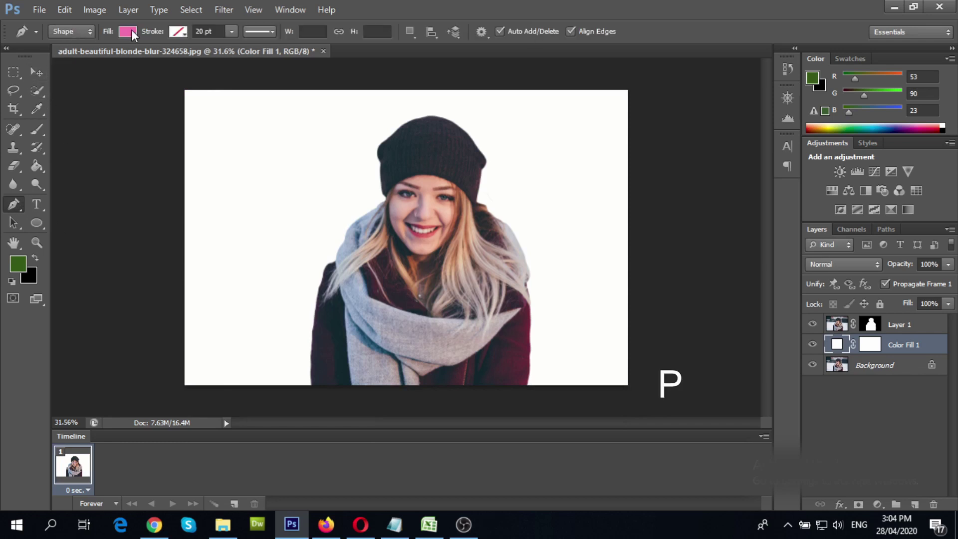
{"action": "left_click", "coordinate": [176, 33]}
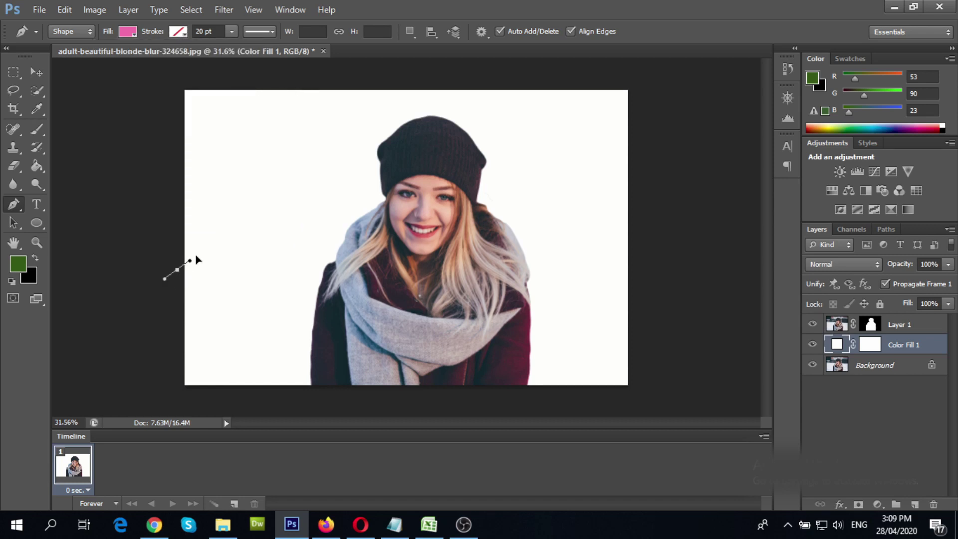
{"action": "left_click_drag", "start_coordinate": [251, 258], "coordinate": [267, 266]}
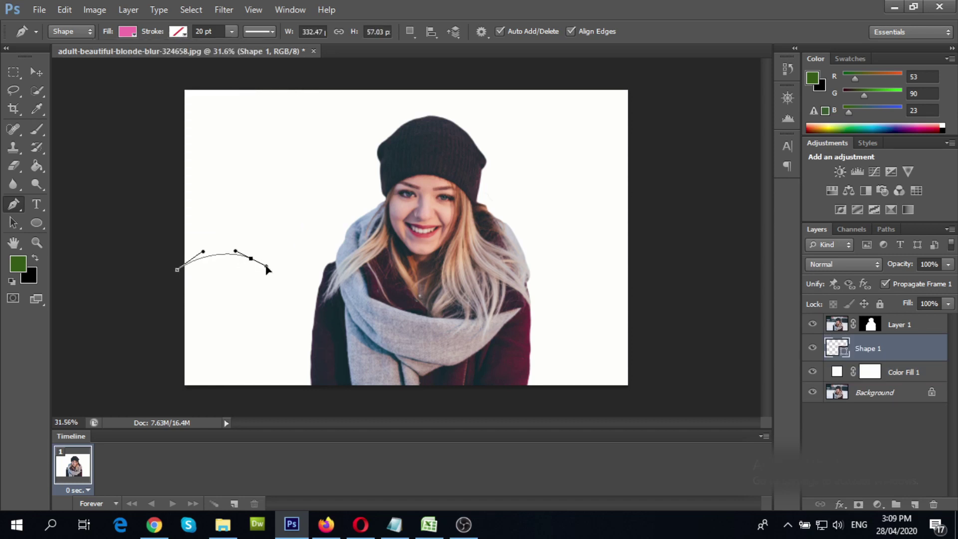
{"action": "left_click_drag", "start_coordinate": [319, 244], "coordinate": [403, 220]}
{"action": "left_click_drag", "start_coordinate": [463, 205], "coordinate": [684, 171]}
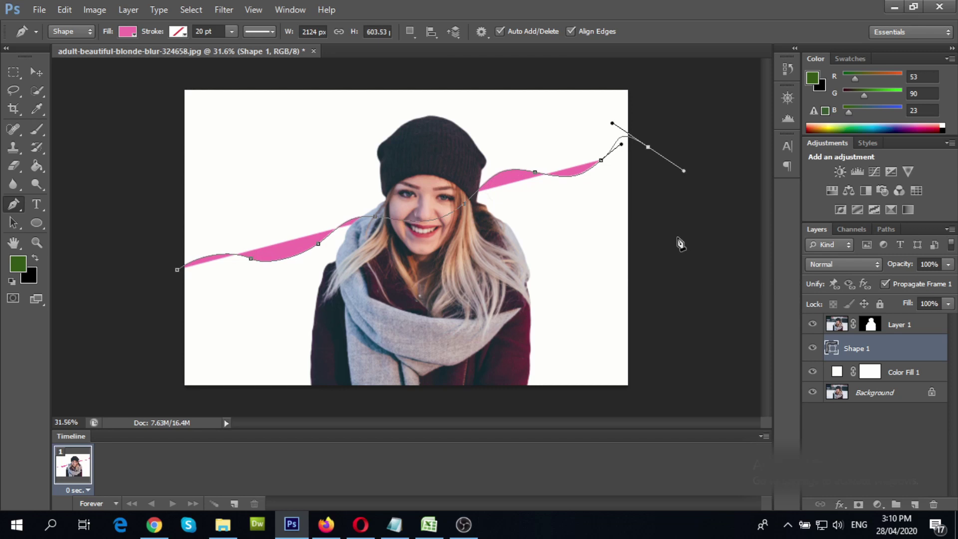
{"action": "left_click", "coordinate": [653, 399]}
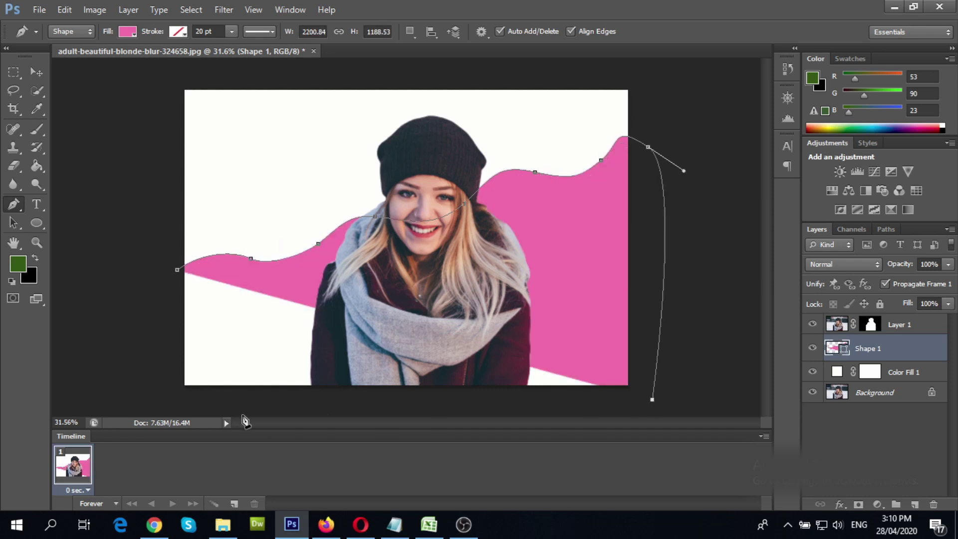
{"action": "left_click", "coordinate": [167, 408]}
{"action": "left_click", "coordinate": [177, 270]}
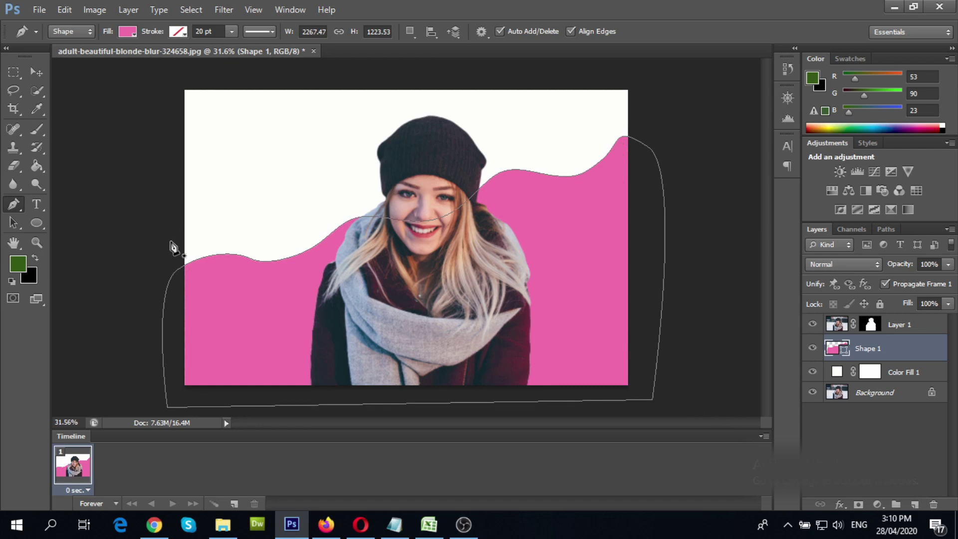
{"action": "left_click", "coordinate": [36, 72]}
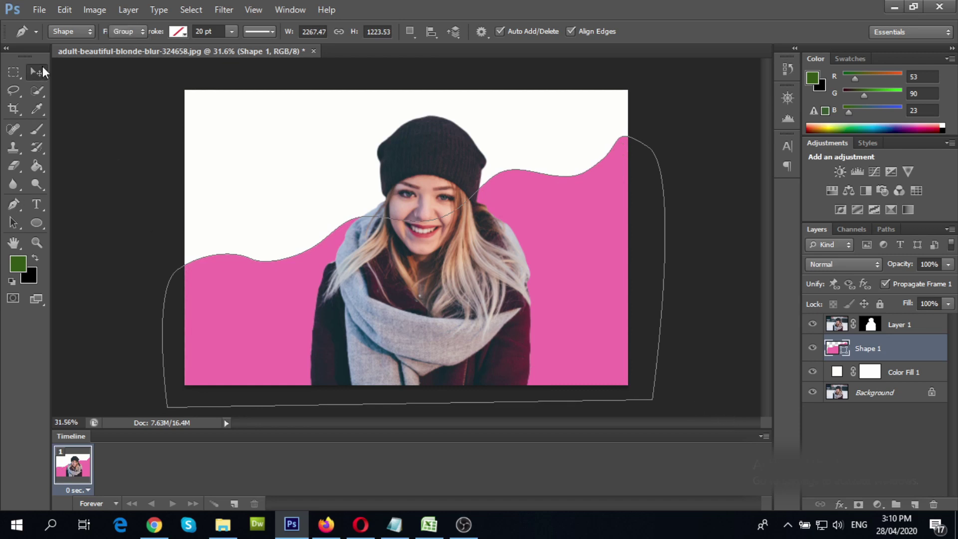
Convert Layer 1, Shape 1 and Color Fill 1 into one smart object, duplicate it twice, select the original.
{"action": "left_click", "coordinate": [902, 373], "text": "shift"}
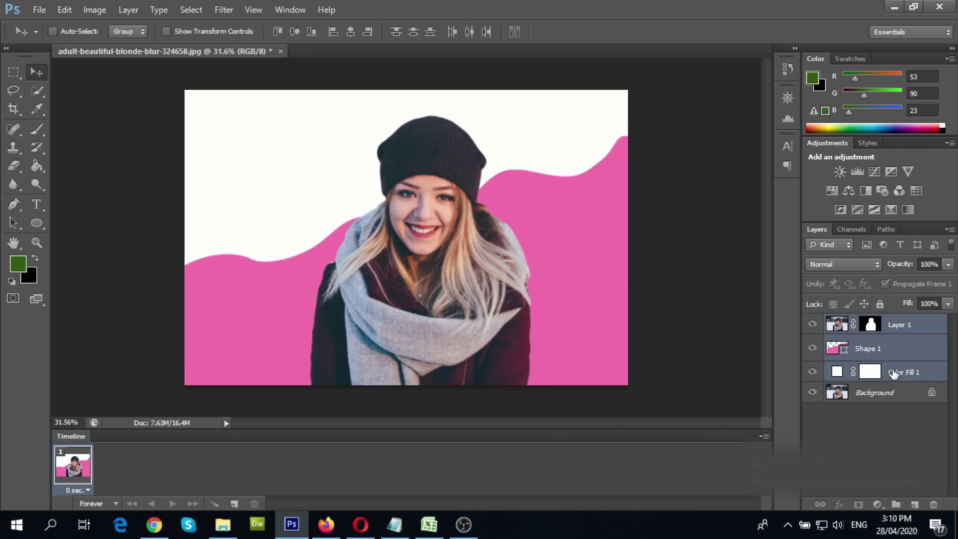
{"action": "right_click", "coordinate": [907, 379]}
{"action": "left_click", "coordinate": [819, 108]}
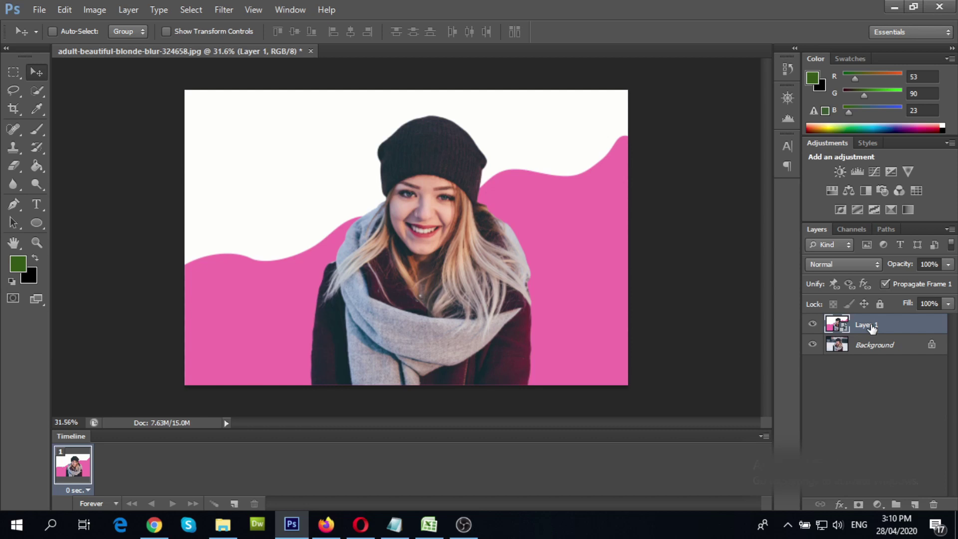
{"action": "key", "text": "ctrl+j"}
{"action": "key", "text": "ctrl+j"}
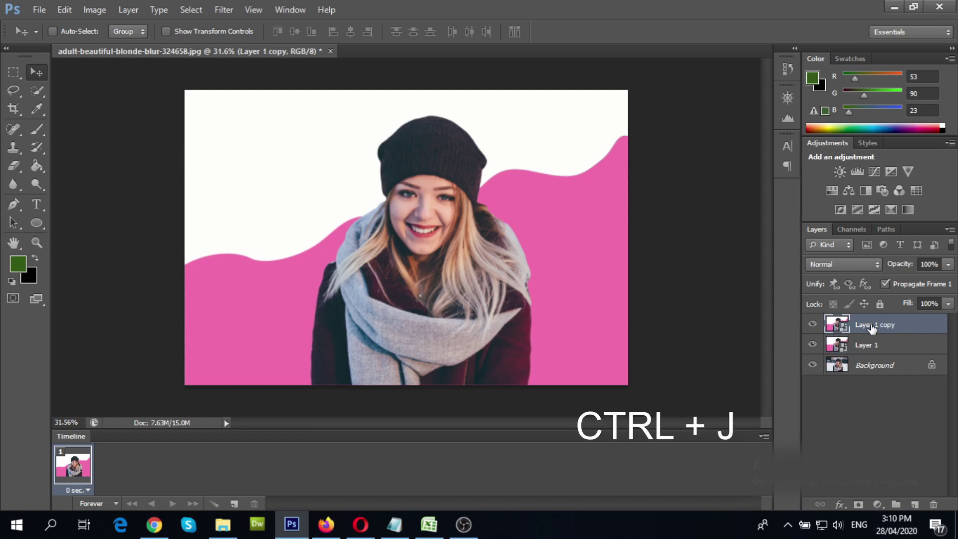
{"action": "left_click", "coordinate": [874, 365]}
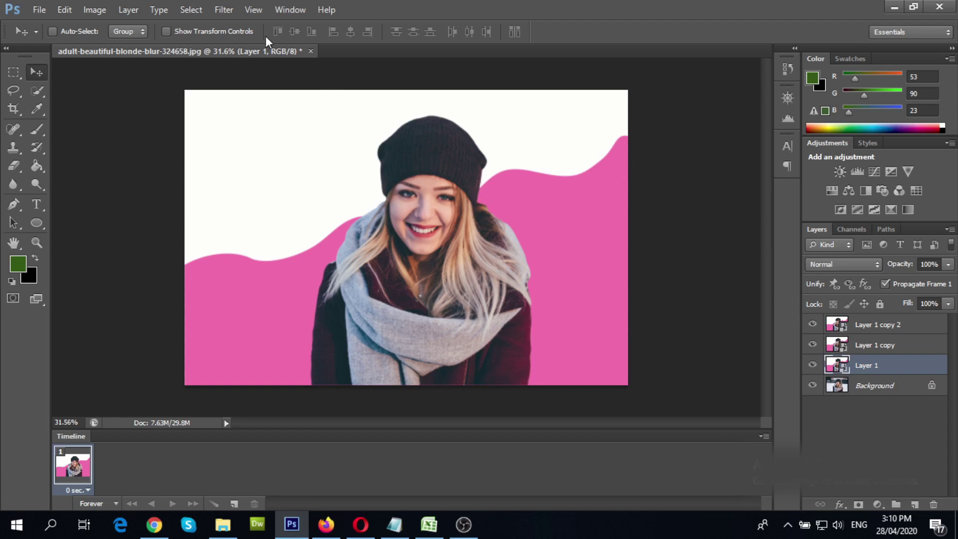
Apply Filter Gallery Poster Edges to Layer 1 with Edge Intensity 0 and Posterization 2.
{"action": "left_click", "coordinate": [222, 10]}
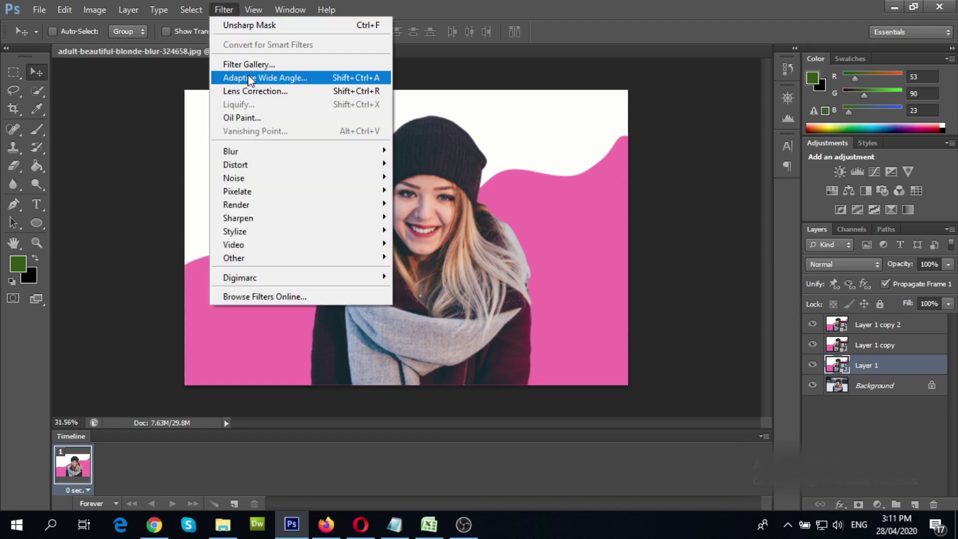
{"action": "left_click", "coordinate": [258, 65]}
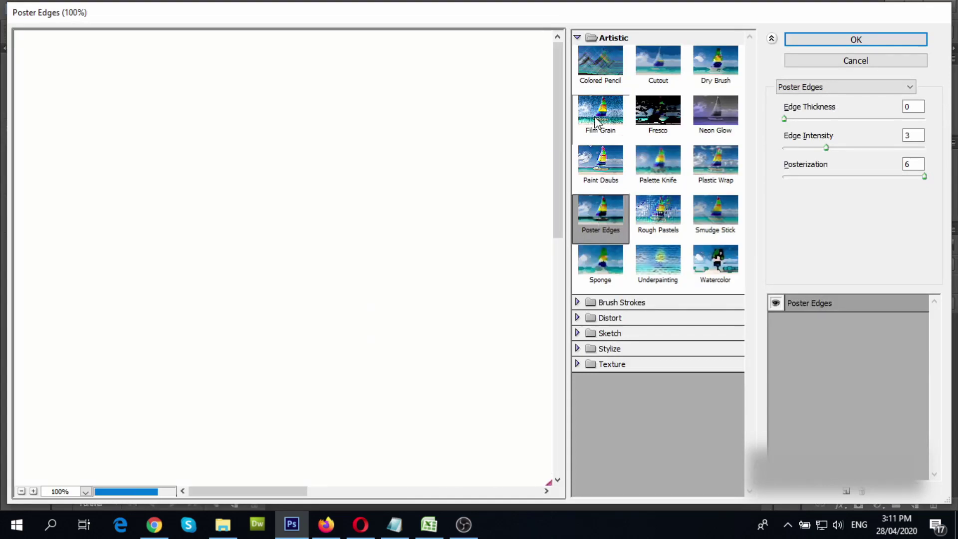
{"action": "left_click", "coordinate": [584, 38]}
{"action": "left_click", "coordinate": [584, 38]}
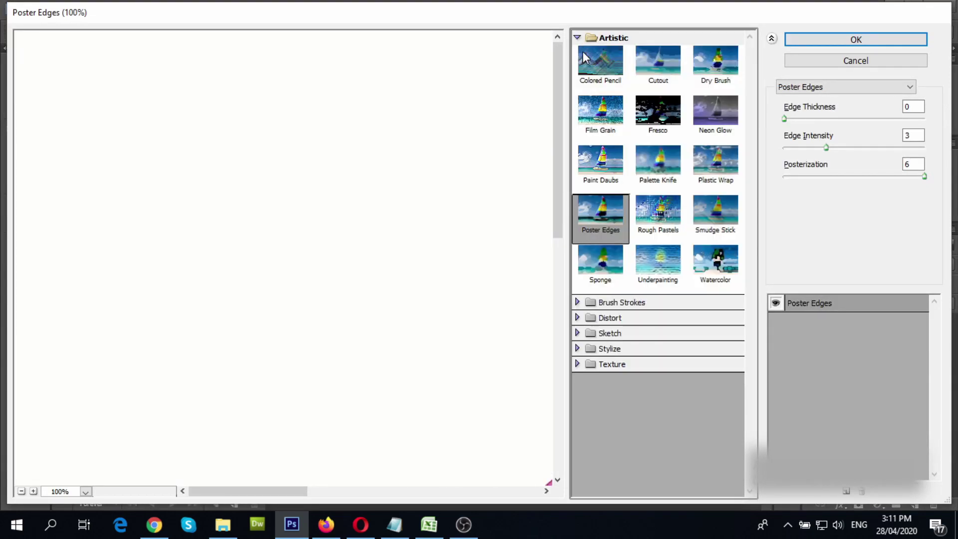
{"action": "left_click", "coordinate": [907, 136]}
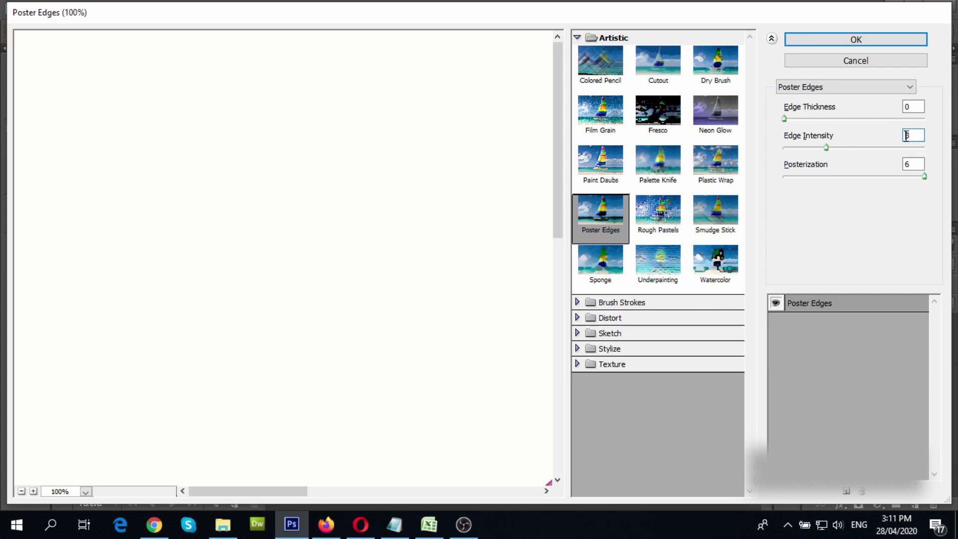
{"action": "key", "text": "BackSpace"}
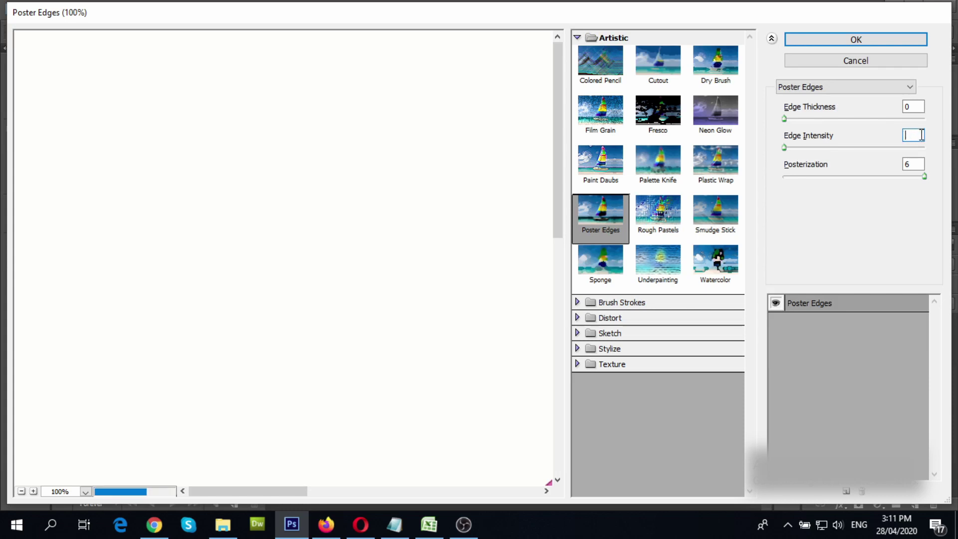
{"action": "type", "text": "0"}
{"action": "double_click", "coordinate": [918, 164]}
{"action": "type", "text": "2"}
{"action": "left_click", "coordinate": [876, 49]}
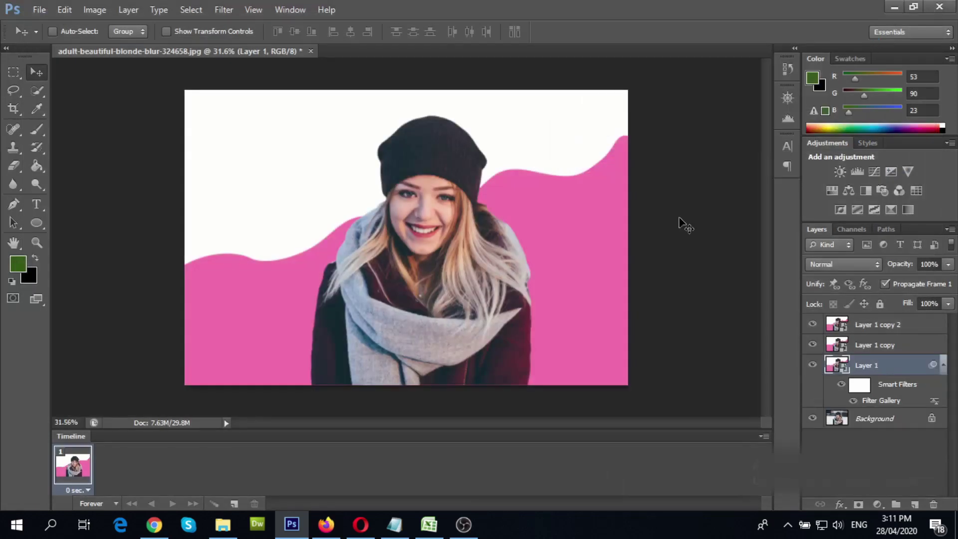
Add an Unsharp Mask with Amount 90%, Radius 5.0 px and Threshold 10 levels.
{"action": "left_click", "coordinate": [224, 11]}
{"action": "mouse_move", "coordinate": [287, 223]}
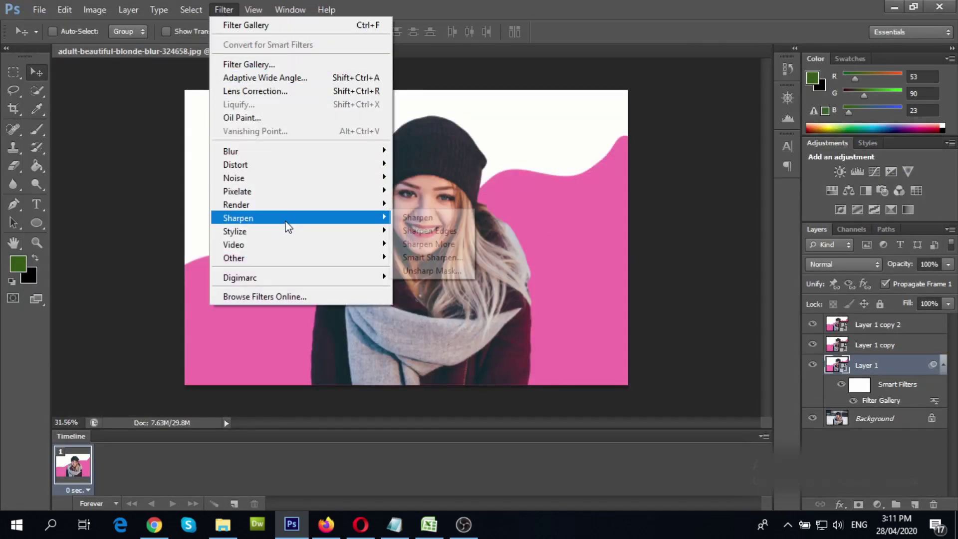
{"action": "left_click", "coordinate": [443, 271]}
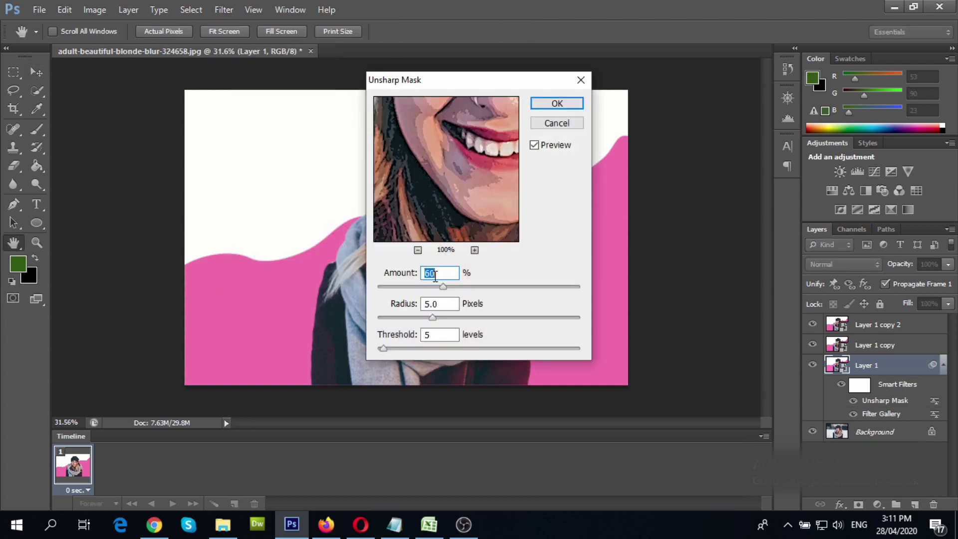
{"action": "type", "text": "90"}
{"action": "left_click", "coordinate": [436, 338]}
{"action": "type", "text": "10"}
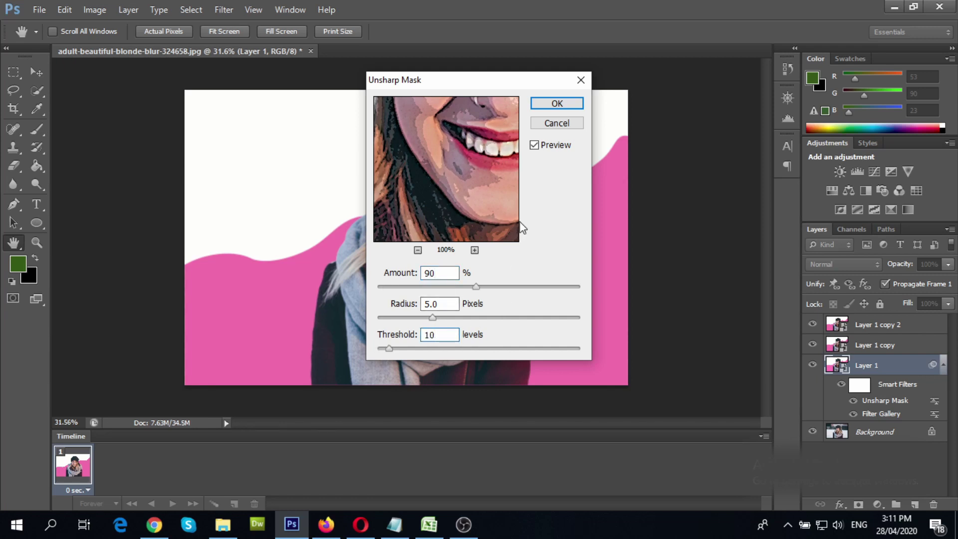
{"action": "left_click", "coordinate": [571, 106]}
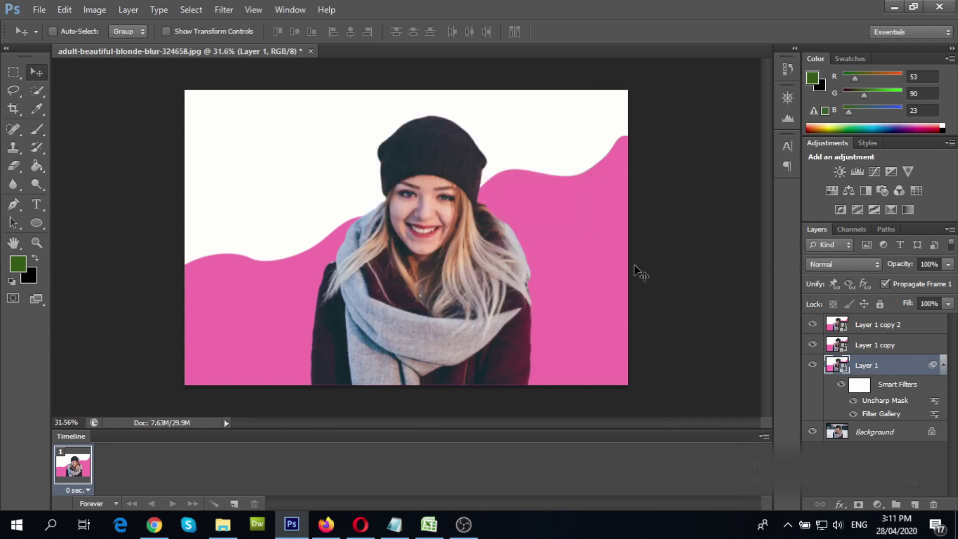
Apply Oil Paint with Stylization 4, Cleanliness 3, Scale 0.1, Bristle Detail 0 and Shine 0.
{"action": "left_click", "coordinate": [224, 9]}
{"action": "left_click", "coordinate": [244, 115]}
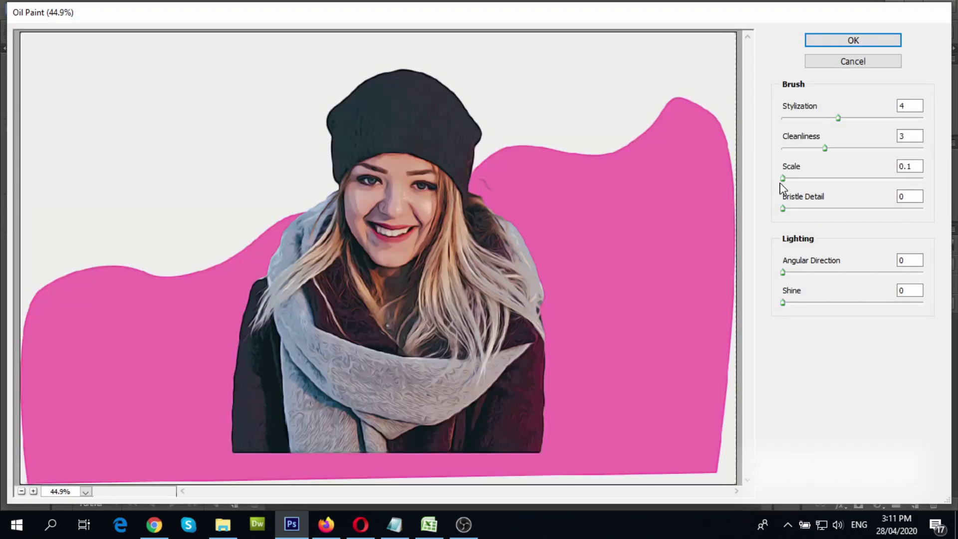
{"action": "left_click", "coordinate": [911, 136]}
{"action": "left_click", "coordinate": [910, 197]}
{"action": "left_click", "coordinate": [909, 291]}
{"action": "left_click", "coordinate": [854, 41]}
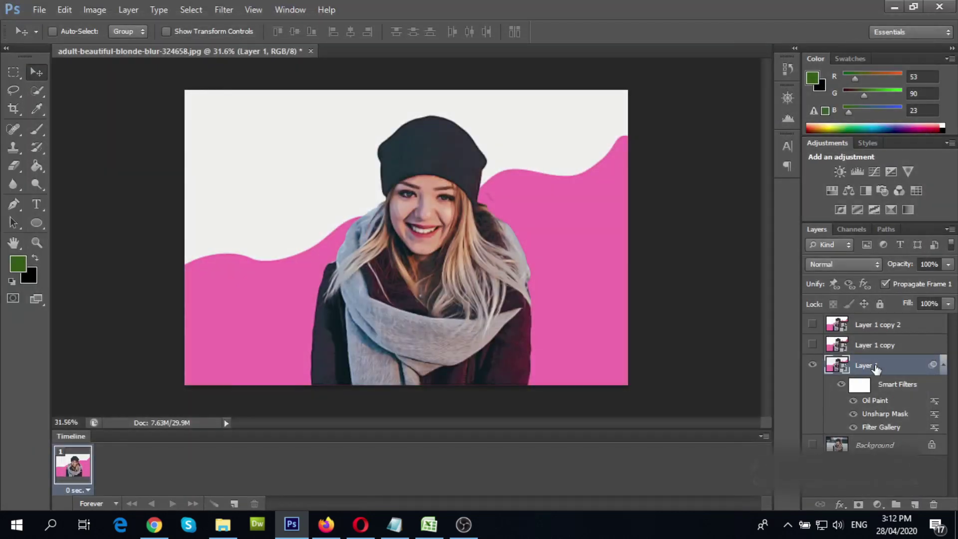
Add a second Unsharp Mask smart filter to Layer 1: Amount 60%, Radius 5.0, Threshold 5.
{"action": "left_click", "coordinate": [224, 10]}
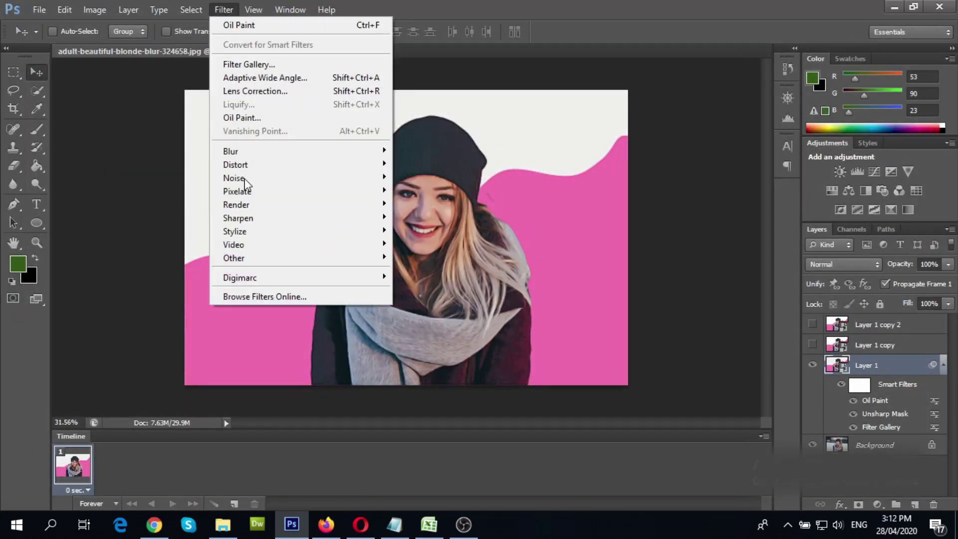
{"action": "mouse_move", "coordinate": [290, 231]}
{"action": "mouse_move", "coordinate": [310, 218]}
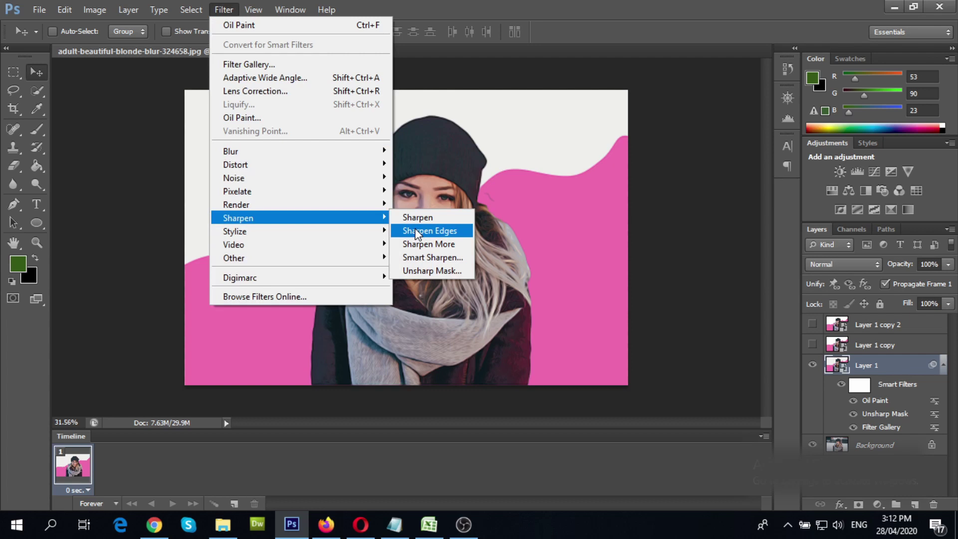
{"action": "left_click", "coordinate": [440, 271]}
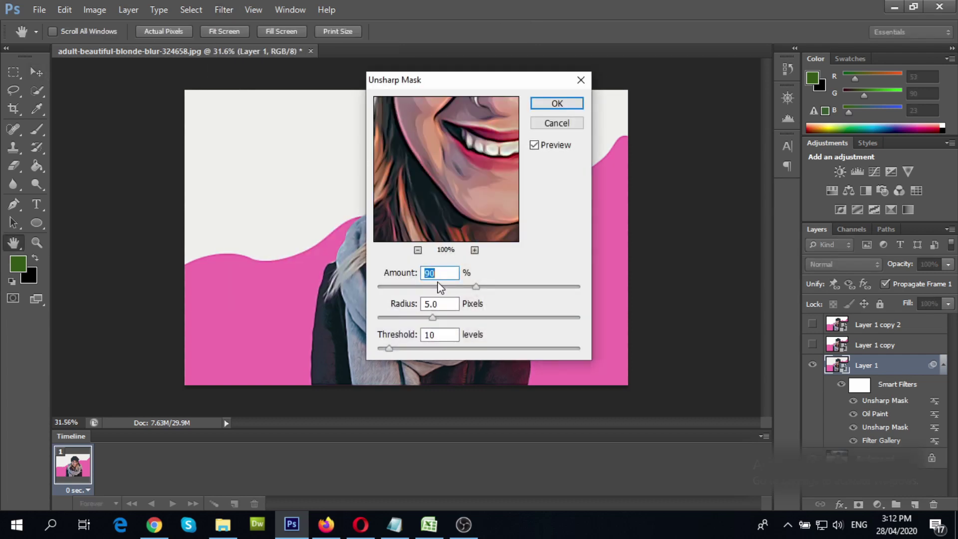
{"action": "type", "text": "60"}
{"action": "double_click", "coordinate": [439, 335]}
{"action": "type", "text": "5"}
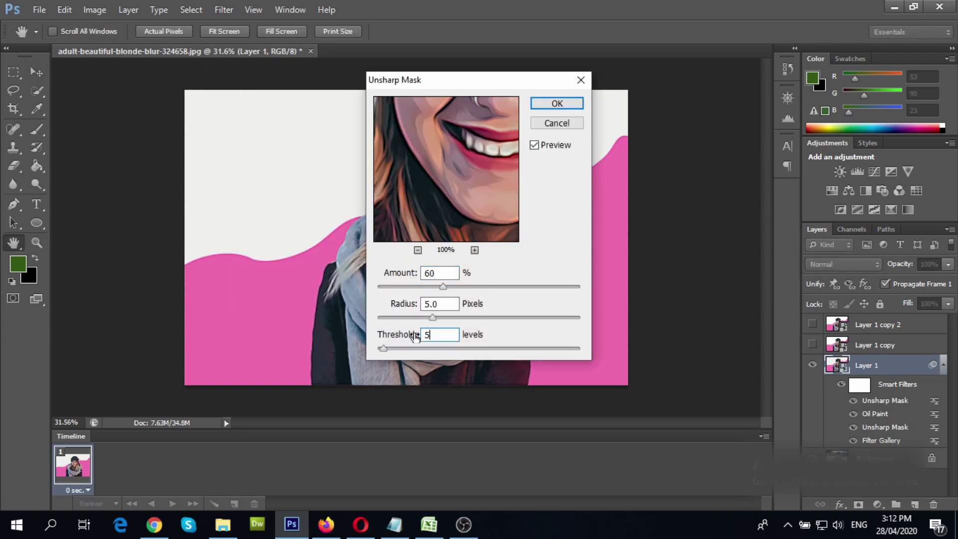
{"action": "left_click", "coordinate": [555, 104]}
{"action": "key", "text": "v"}
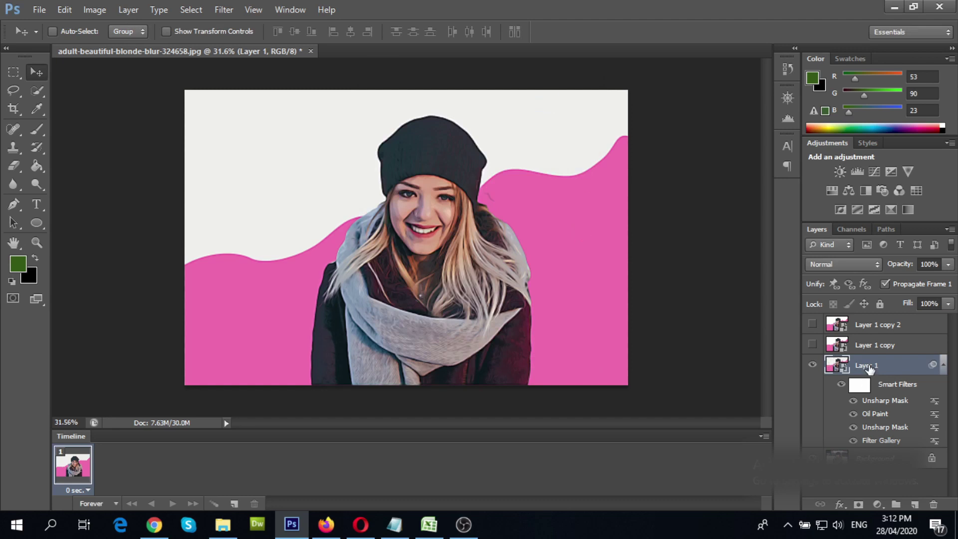
Rename Layer 1 to 'cartoon effect'.
{"action": "double_click", "coordinate": [866, 366]}
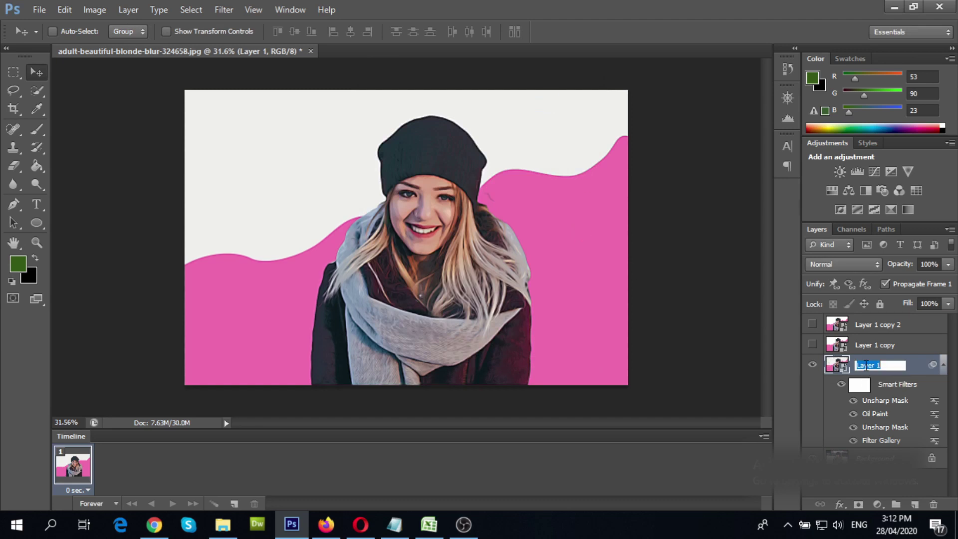
{"action": "type", "text": "cartoon effect"}
{"action": "key", "text": "Return"}
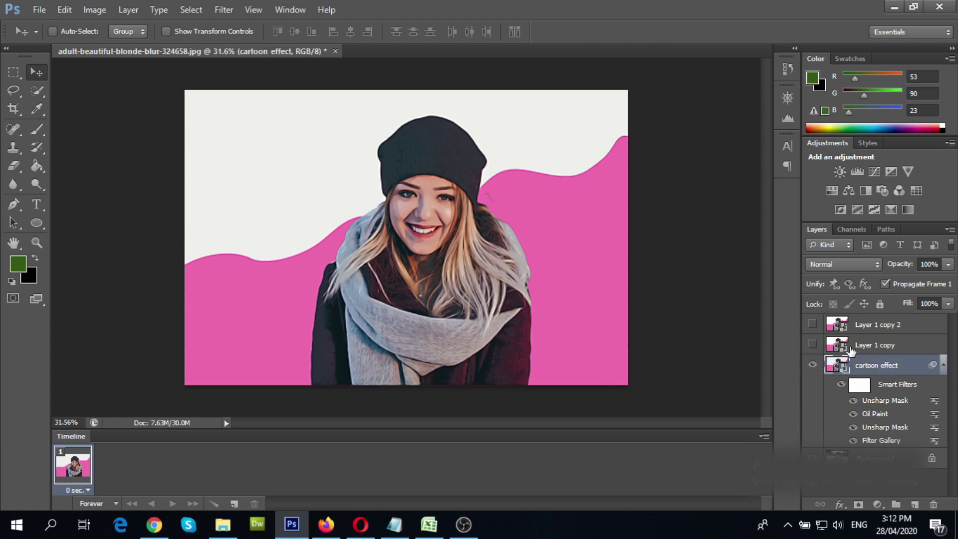
Show and select Layer 1 copy, then apply Poster Edges with thickness 0, intensity 3, posterization 6.
{"action": "left_click", "coordinate": [813, 345]}
{"action": "left_click", "coordinate": [861, 349]}
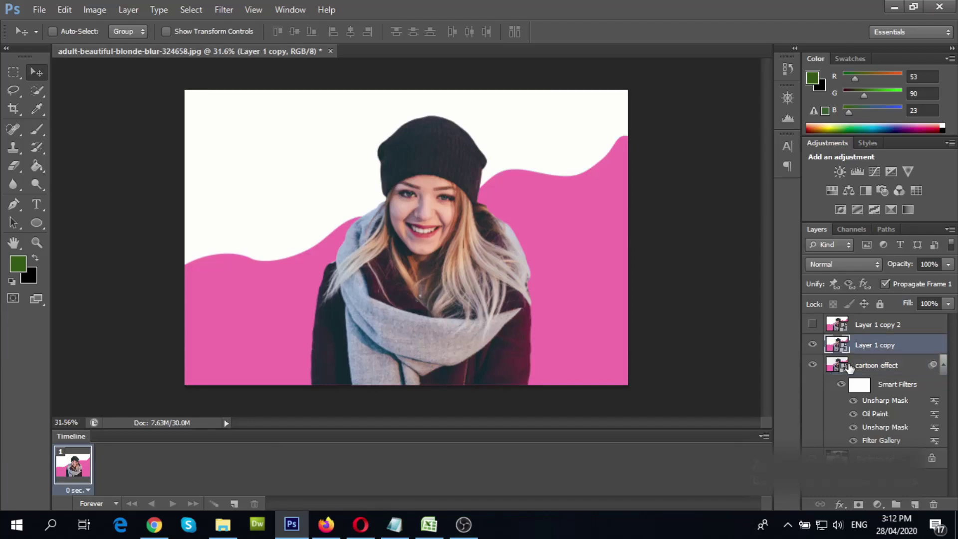
{"action": "left_click", "coordinate": [223, 10]}
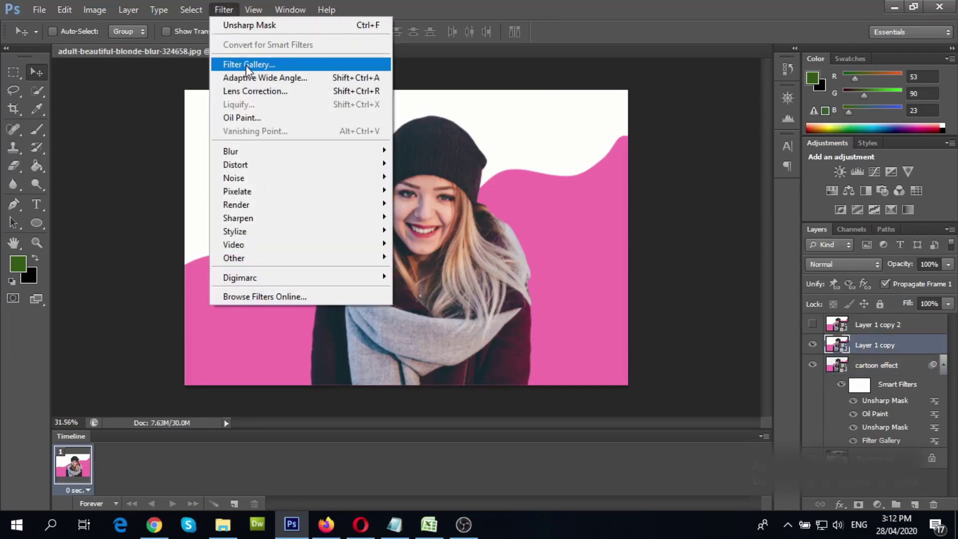
{"action": "left_click", "coordinate": [248, 65]}
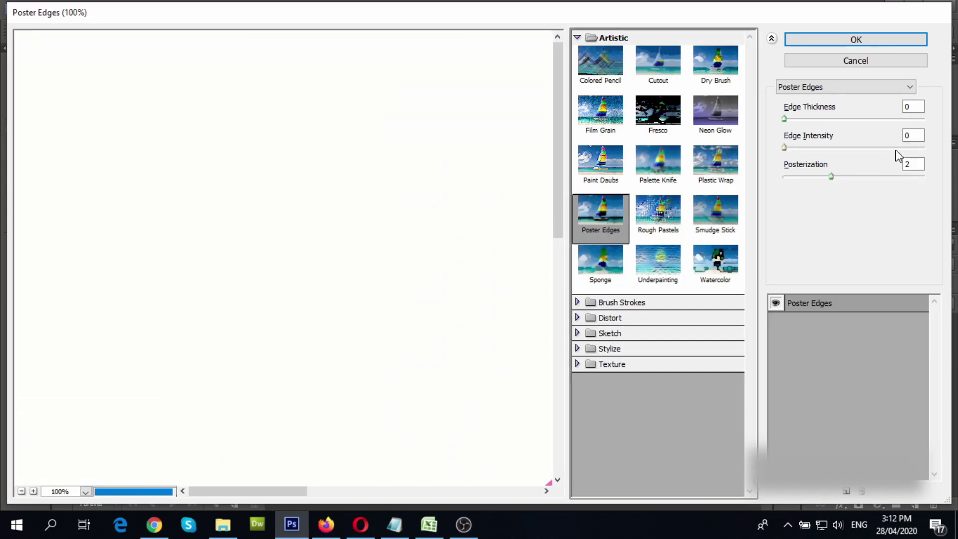
{"action": "double_click", "coordinate": [908, 106]}
{"action": "double_click", "coordinate": [912, 135]}
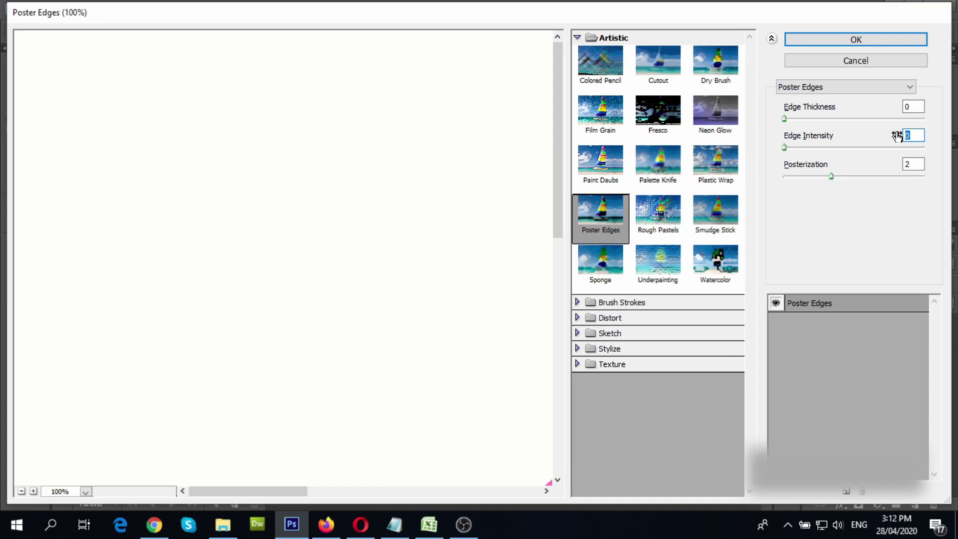
{"action": "type", "text": "3"}
{"action": "double_click", "coordinate": [912, 165]}
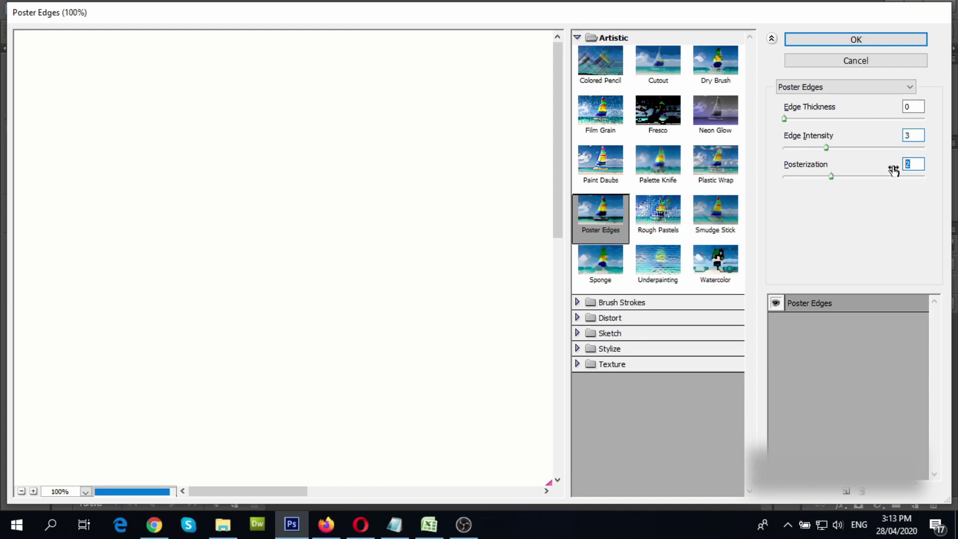
{"action": "type", "text": "6"}
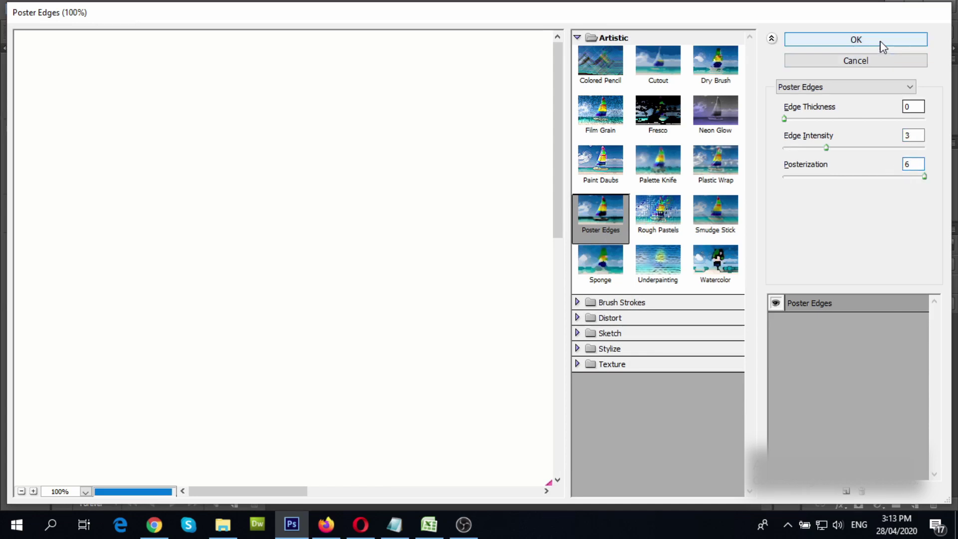
{"action": "left_click", "coordinate": [881, 44]}
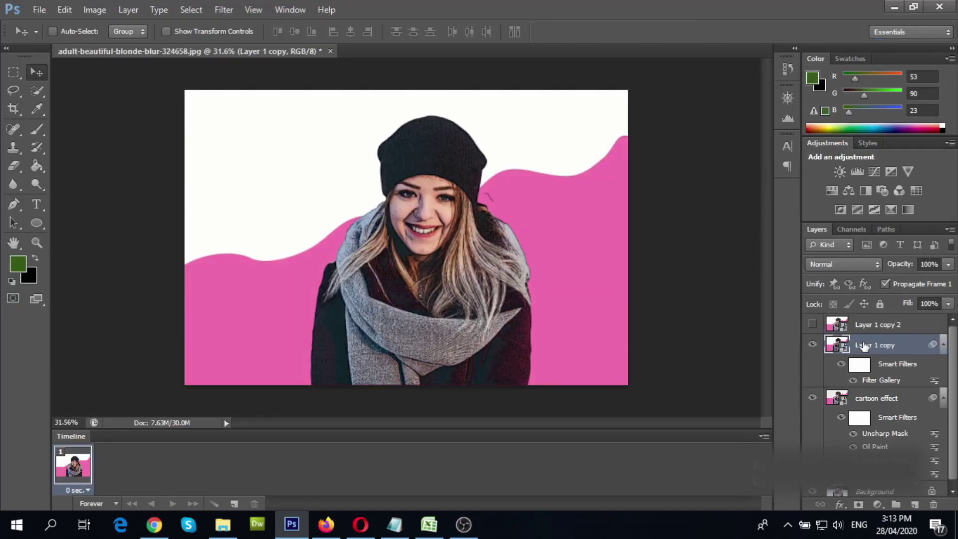
Apply Oil Paint to Layer 1 copy with stylization 4, cleanliness 3 and scale 0.1.
{"action": "left_click", "coordinate": [213, 11]}
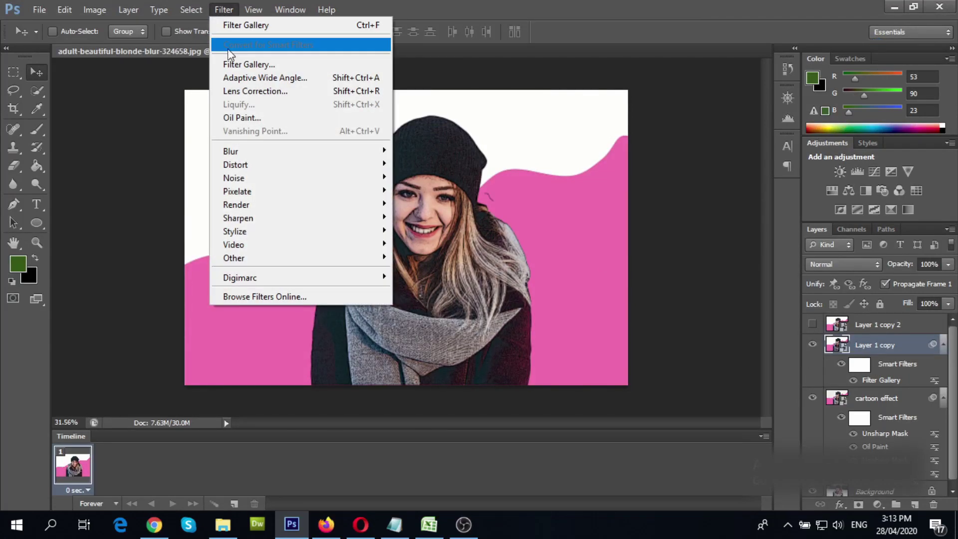
{"action": "left_click", "coordinate": [256, 119]}
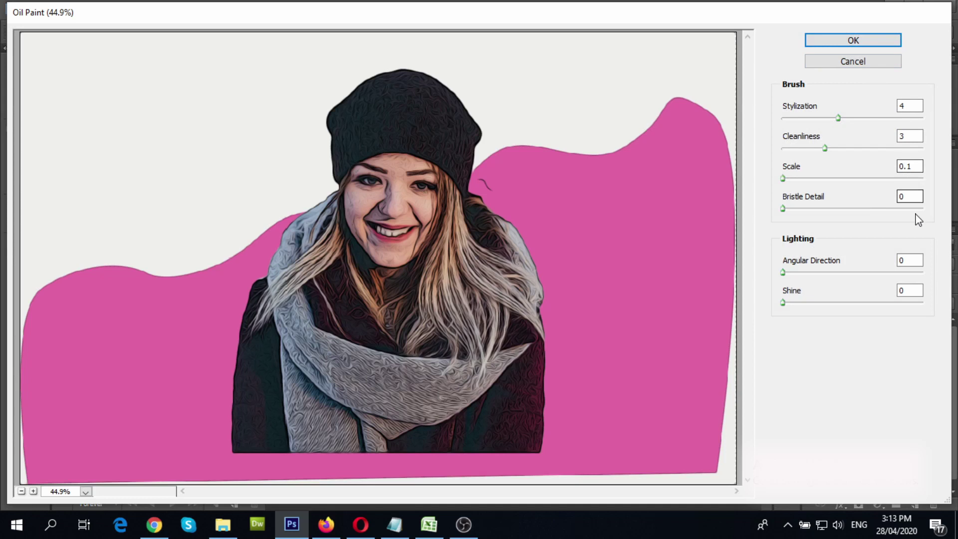
{"action": "left_click", "coordinate": [860, 39]}
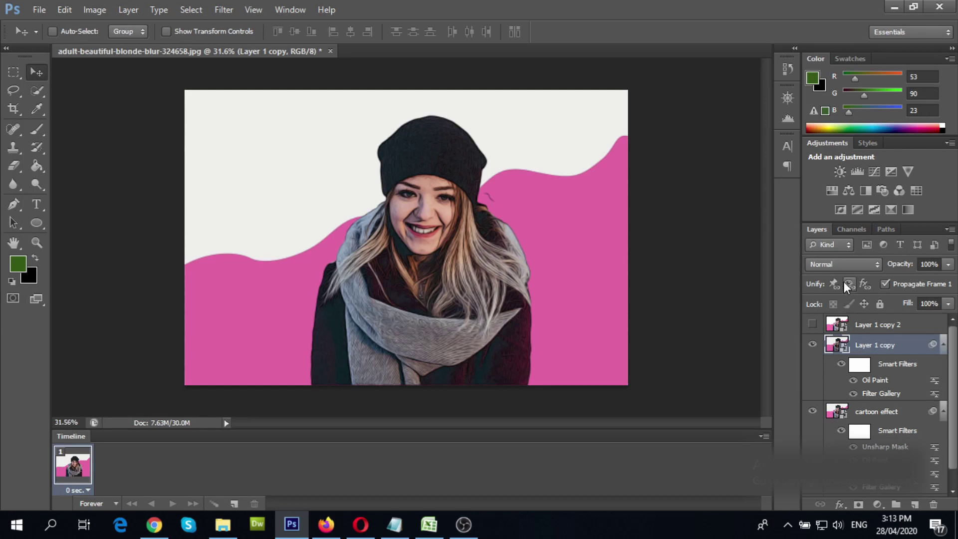
Set Layer 1 copy to Overlay blend mode at 25% opacity.
{"action": "left_click", "coordinate": [851, 265]}
{"action": "left_click", "coordinate": [836, 176]}
{"action": "left_click", "coordinate": [938, 264]}
{"action": "key", "text": "BackSpace"}
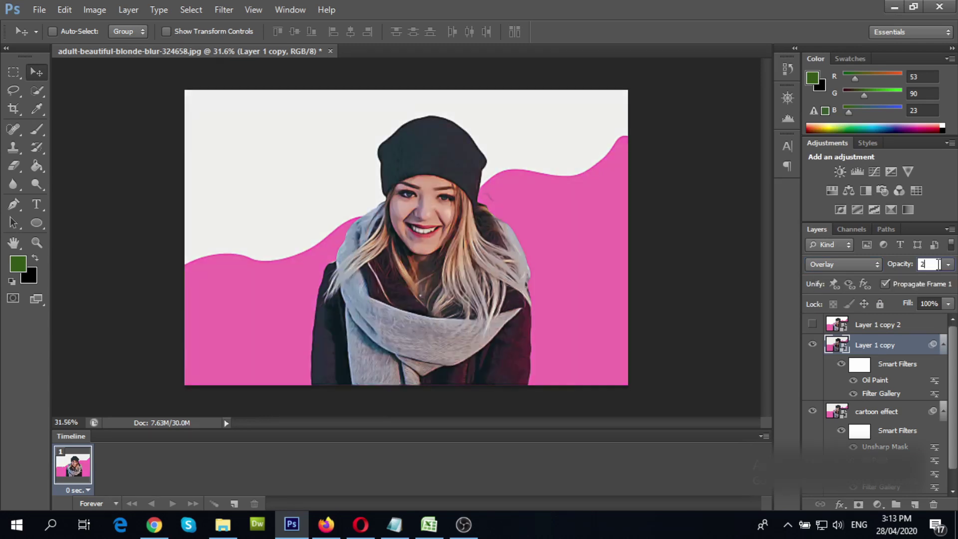
{"action": "key", "text": "Return"}
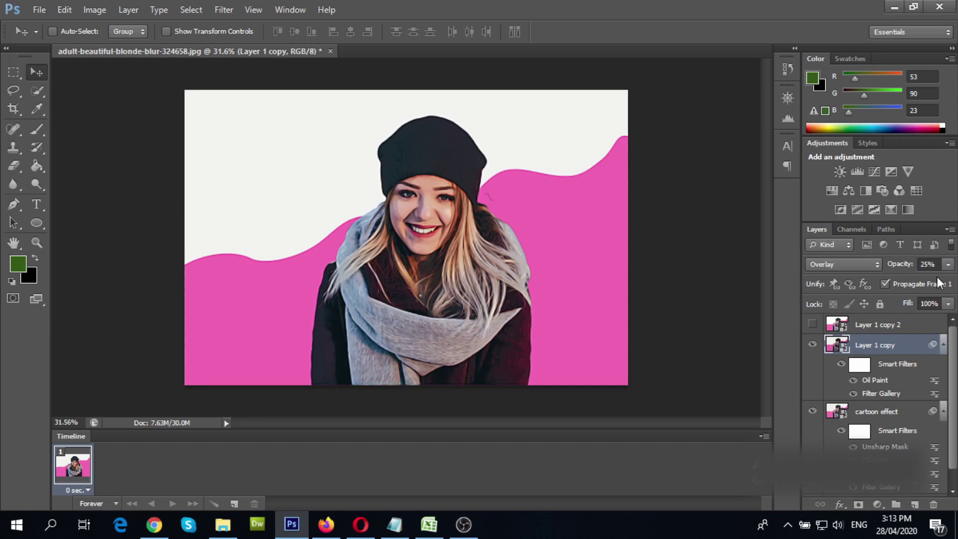
Rename Layer 1 copy to 'cartoon outline' and make Layer 1 copy 2 visible.
{"action": "double_click", "coordinate": [876, 346]}
{"action": "type", "text": "cartoon"}
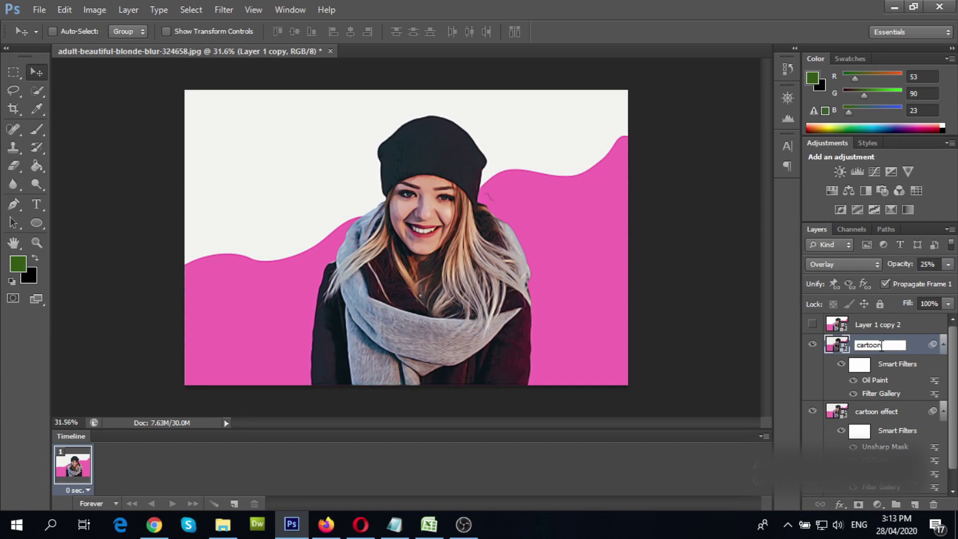
{"action": "type", "text": " outline"}
{"action": "key", "text": "Return"}
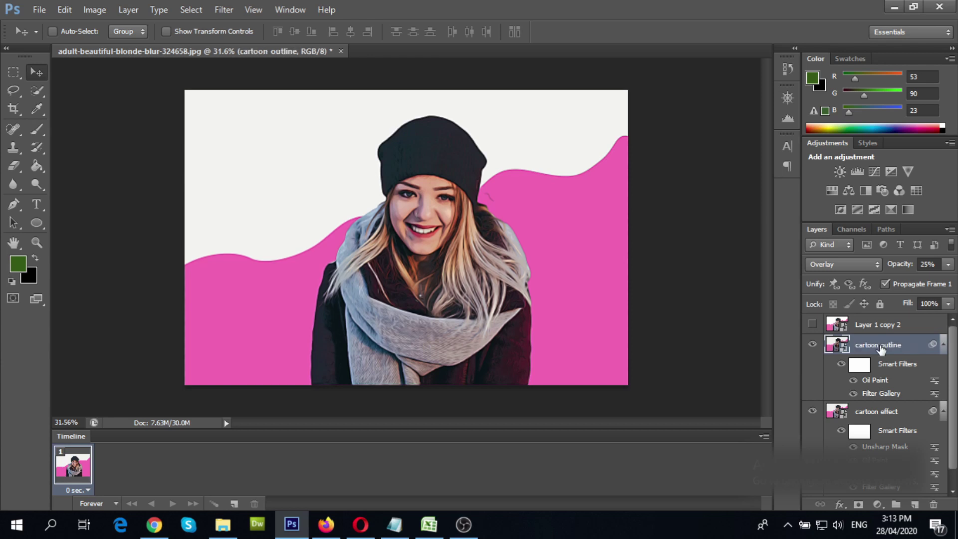
{"action": "left_click", "coordinate": [812, 324]}
Rename Layer 1 copy 2 to 'high pass filter'.
{"action": "double_click", "coordinate": [877, 325]}
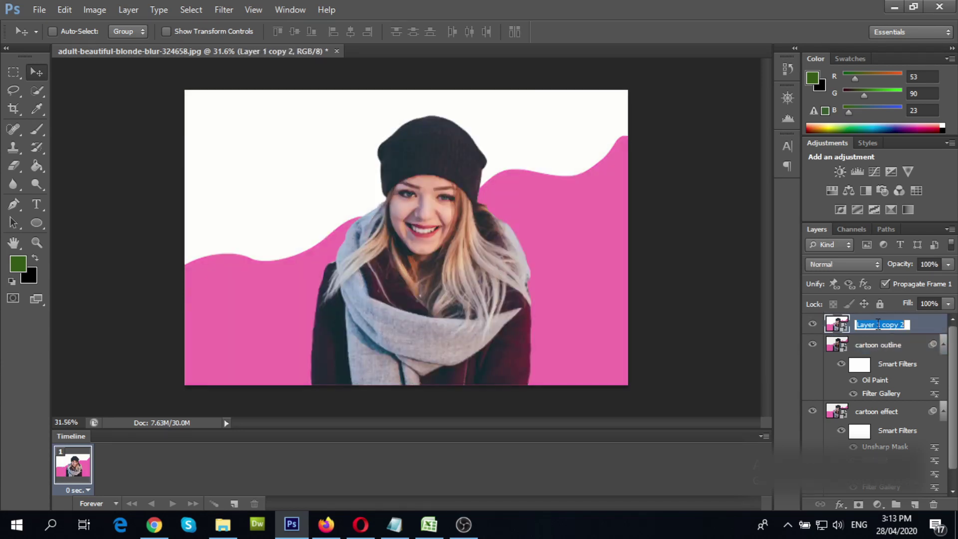
{"action": "type", "text": "high pass filter"}
{"action": "key", "text": "Return"}
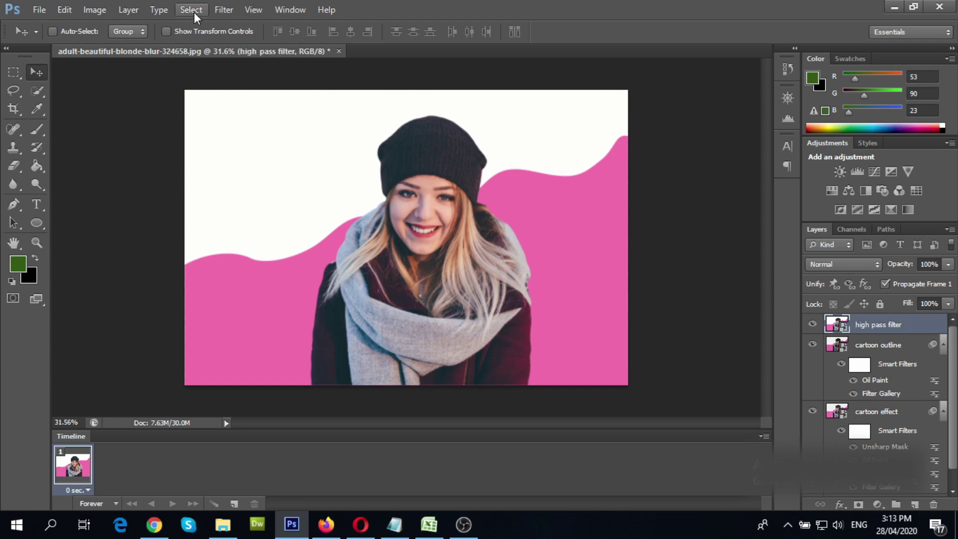
Apply a 2.0 px High Pass filter to the layer and blend it in Overlay mode.
{"action": "left_click", "coordinate": [223, 9]}
{"action": "mouse_move", "coordinate": [278, 263]}
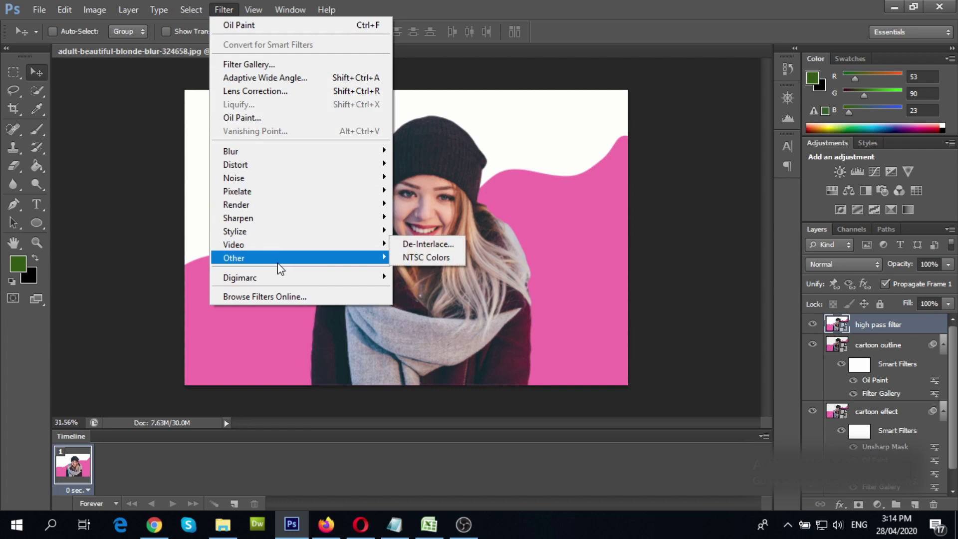
{"action": "left_click", "coordinate": [425, 268]}
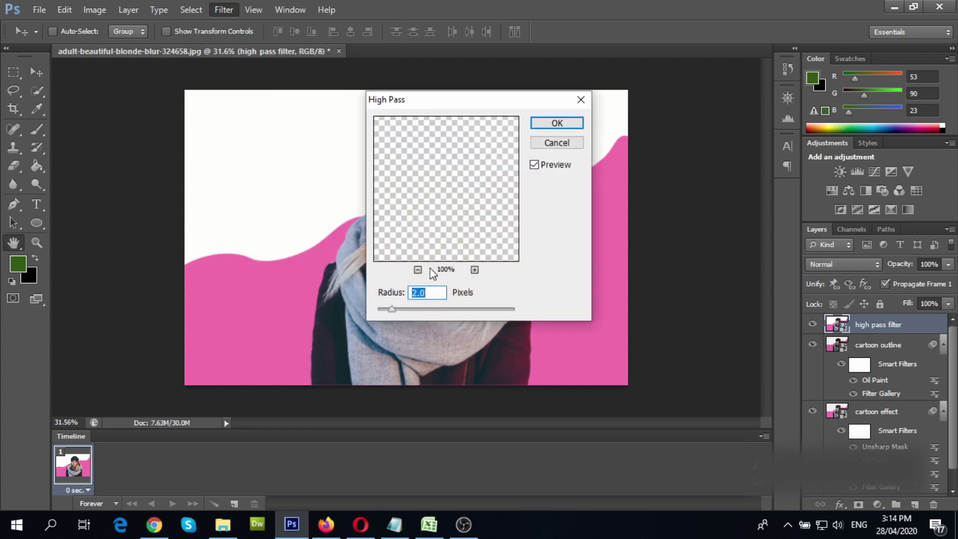
{"action": "left_click", "coordinate": [557, 123]}
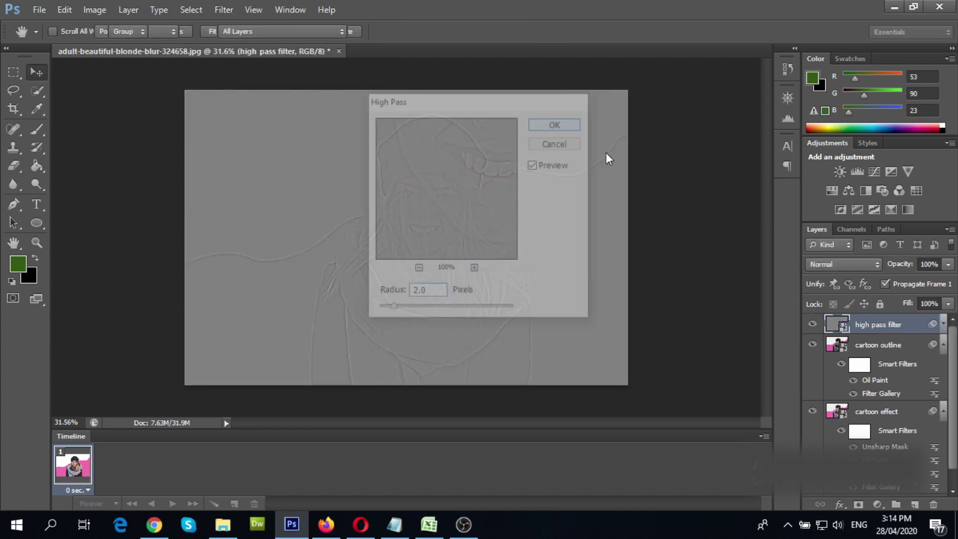
{"action": "left_click", "coordinate": [858, 266]}
{"action": "left_click", "coordinate": [834, 179]}
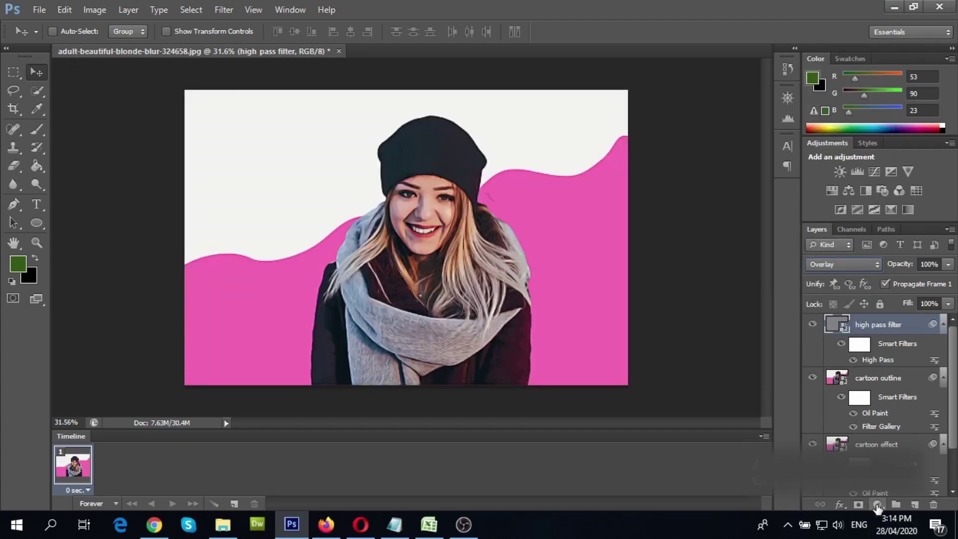
Add a Levels adjustment layer that brightens the image with white input at 248.
{"action": "left_click", "coordinate": [878, 509]}
{"action": "left_click", "coordinate": [852, 270]}
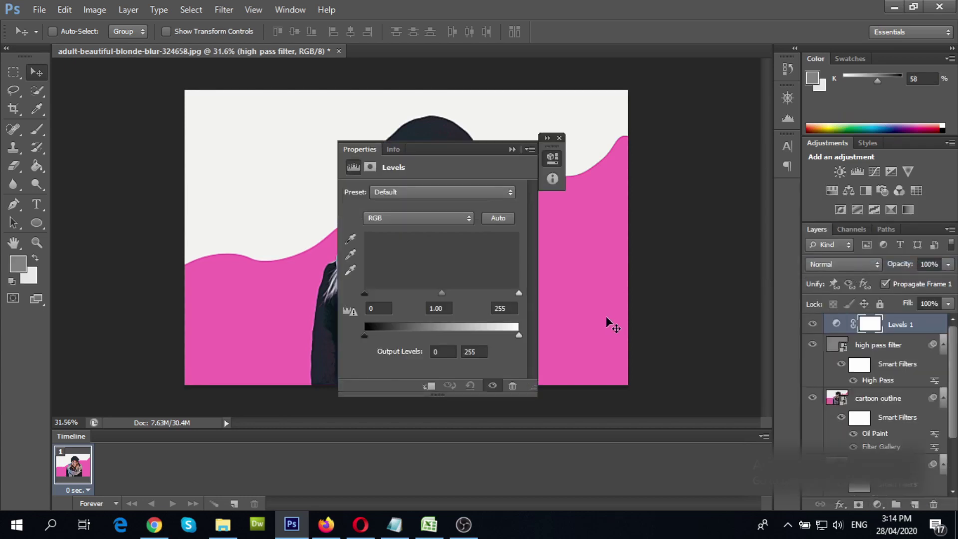
{"action": "left_click_drag", "start_coordinate": [484, 149], "coordinate": [700, 133]}
{"action": "mouse_move", "coordinate": [735, 277]}
{"action": "left_mouse_down"}
{"action": "mouse_move", "coordinate": [694, 274]}
{"action": "mouse_move", "coordinate": [730, 278]}
{"action": "left_mouse_up"}
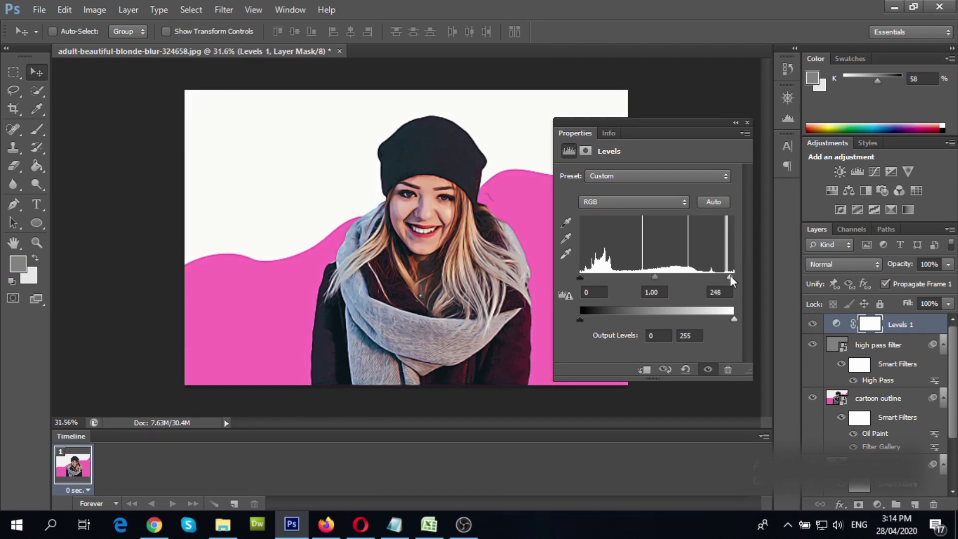
{"action": "left_click", "coordinate": [747, 122]}
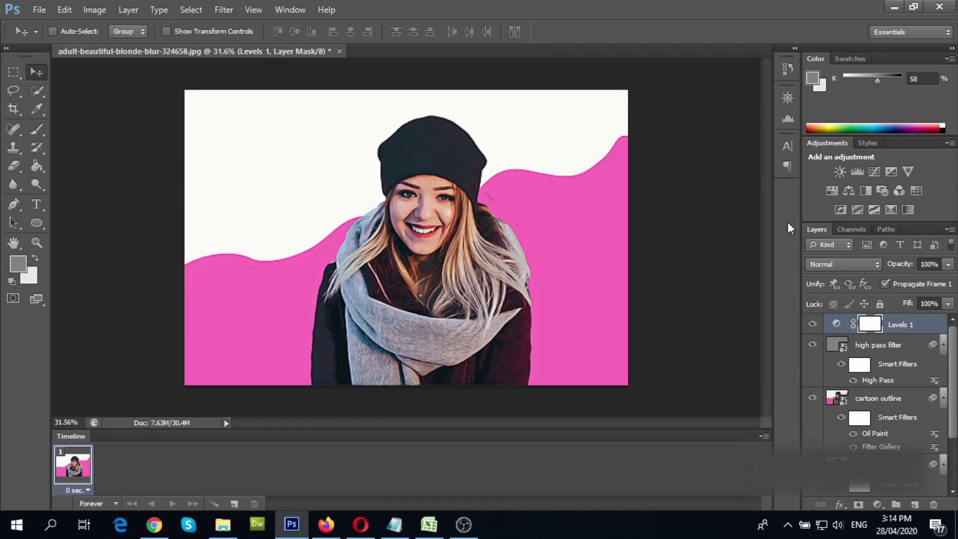
Add a Vibrance adjustment layer that raises vibrance and slightly boosts saturation.
{"action": "left_click", "coordinate": [878, 504]}
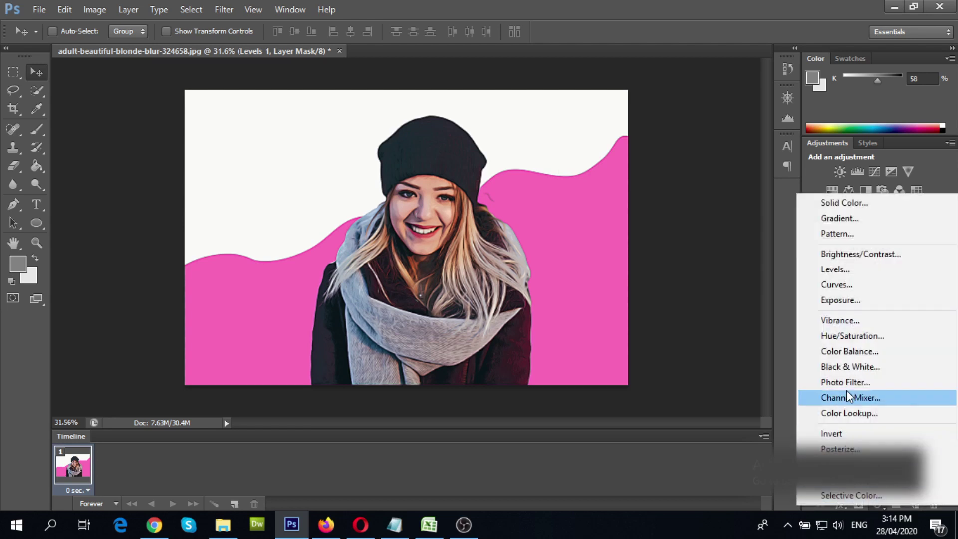
{"action": "left_click", "coordinate": [852, 321]}
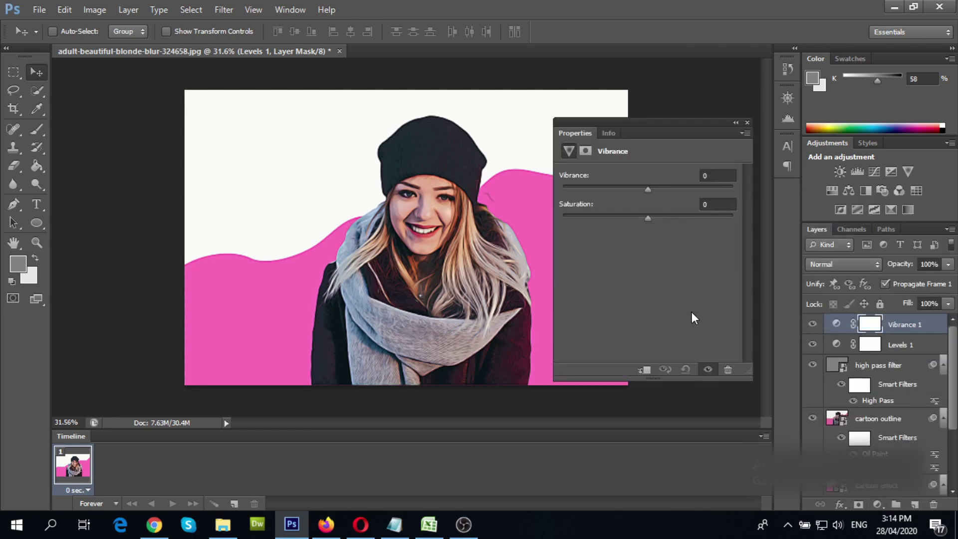
{"action": "left_click_drag", "start_coordinate": [648, 189], "coordinate": [672, 187]}
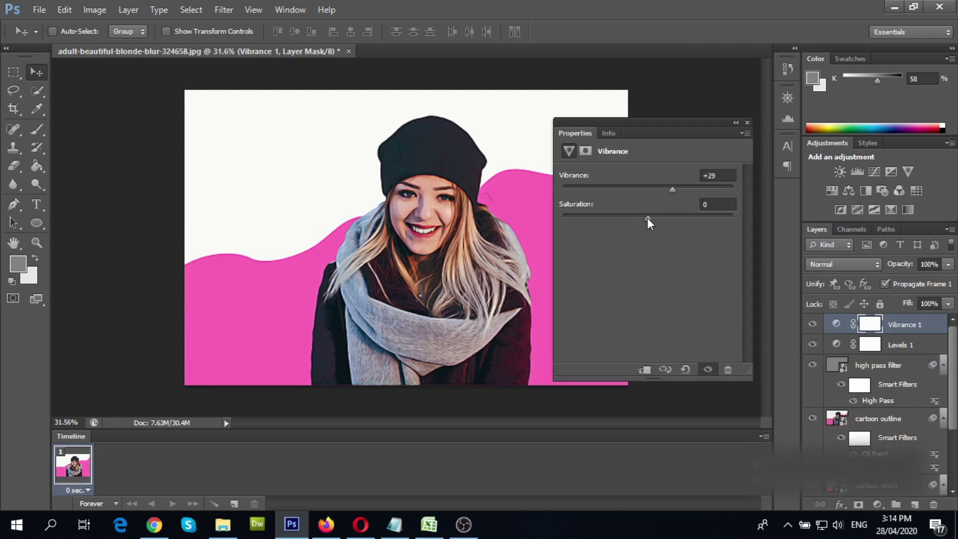
{"action": "left_click_drag", "start_coordinate": [648, 217], "coordinate": [663, 193]}
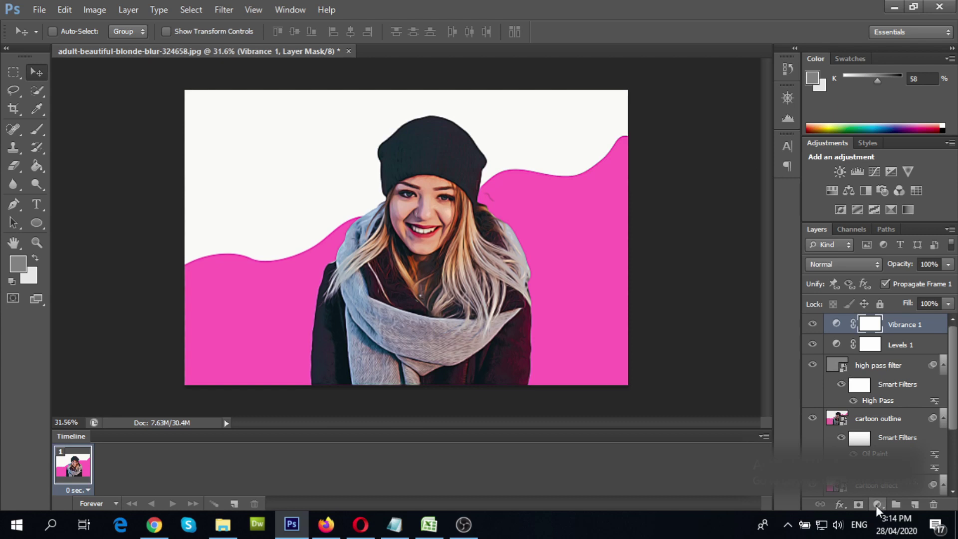
Add a Color Lookup adjustment layer using 3Strip.look at 50% opacity.
{"action": "left_click", "coordinate": [877, 505]}
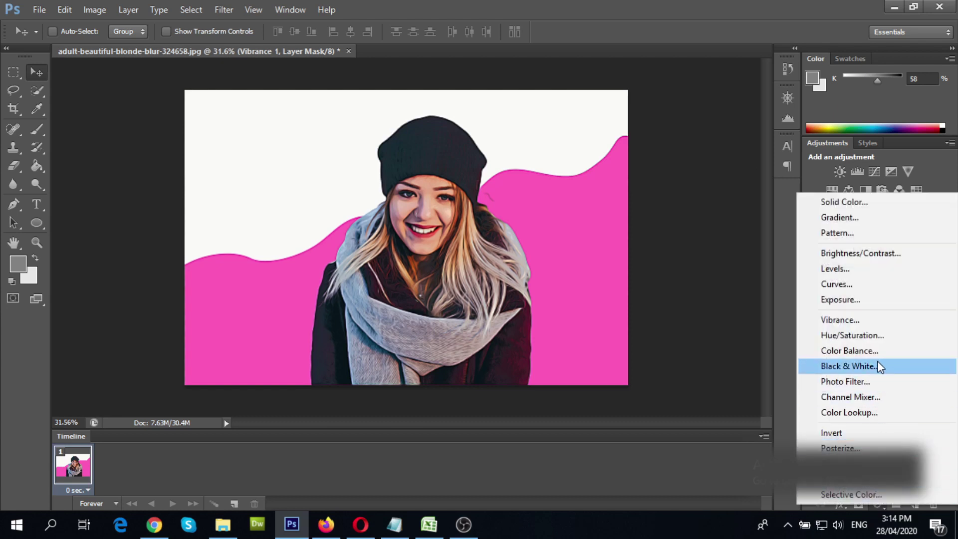
{"action": "left_click", "coordinate": [752, 314]}
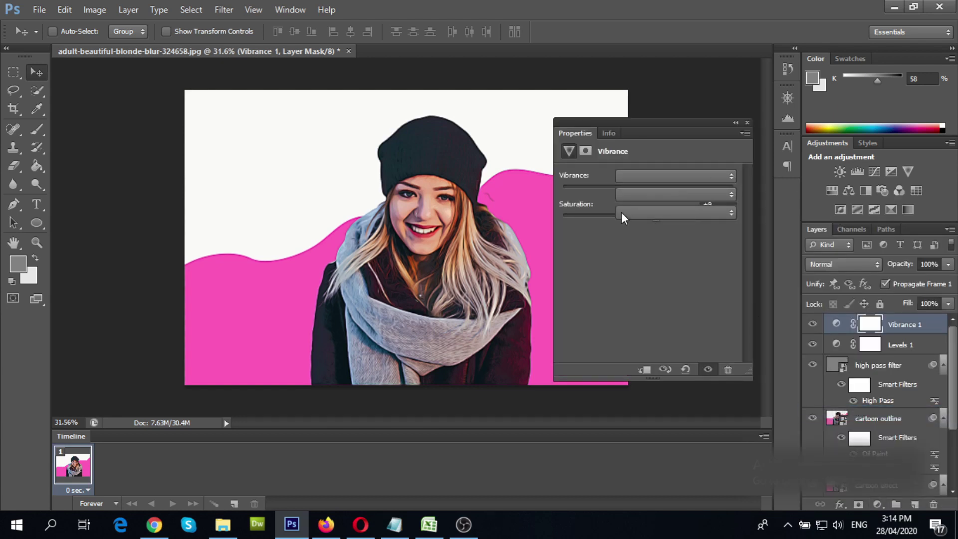
{"action": "left_click", "coordinate": [669, 174]}
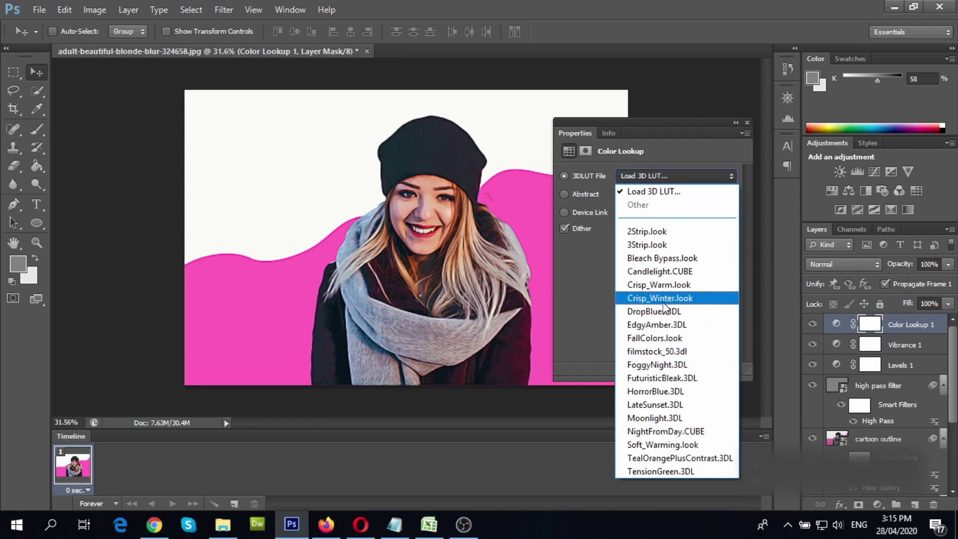
{"action": "left_click", "coordinate": [666, 246]}
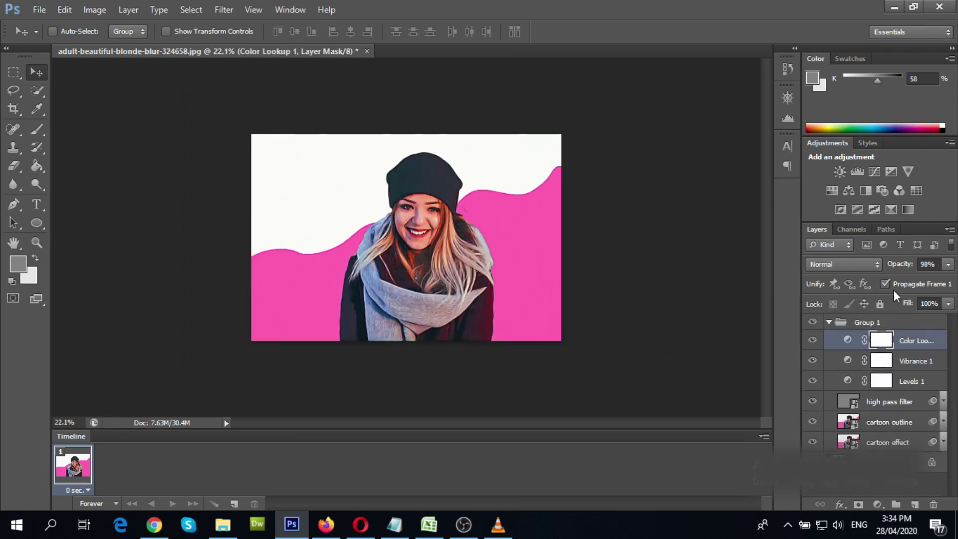
{"action": "left_click", "coordinate": [928, 264]}
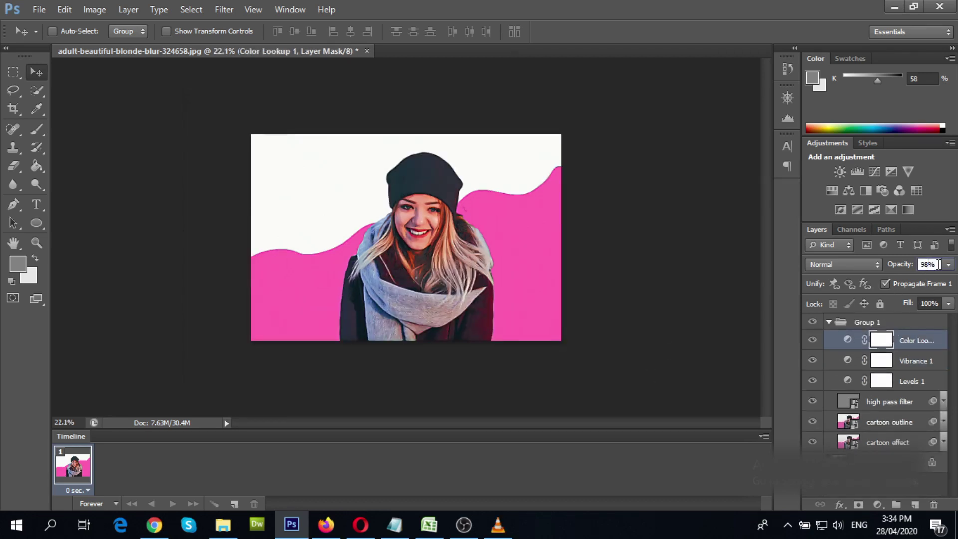
{"action": "left_click_drag", "start_coordinate": [940, 265], "coordinate": [916, 263]}
{"action": "type", "text": "50"}
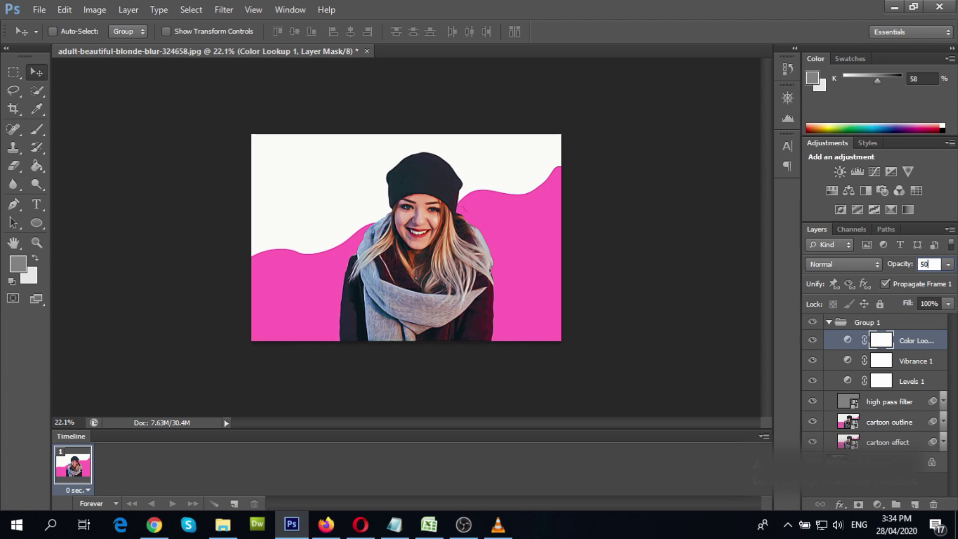
{"action": "key", "text": "Return"}
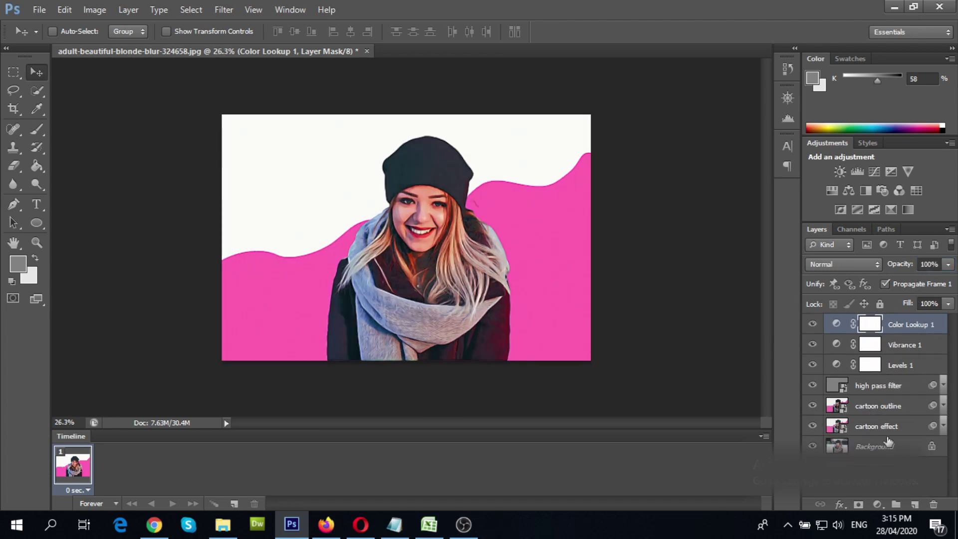
Group the layers from Color Lookup 1 down to cartoon effect into Group 1, toggling its visibility to compare.
{"action": "left_click", "coordinate": [873, 426], "text": "shift"}
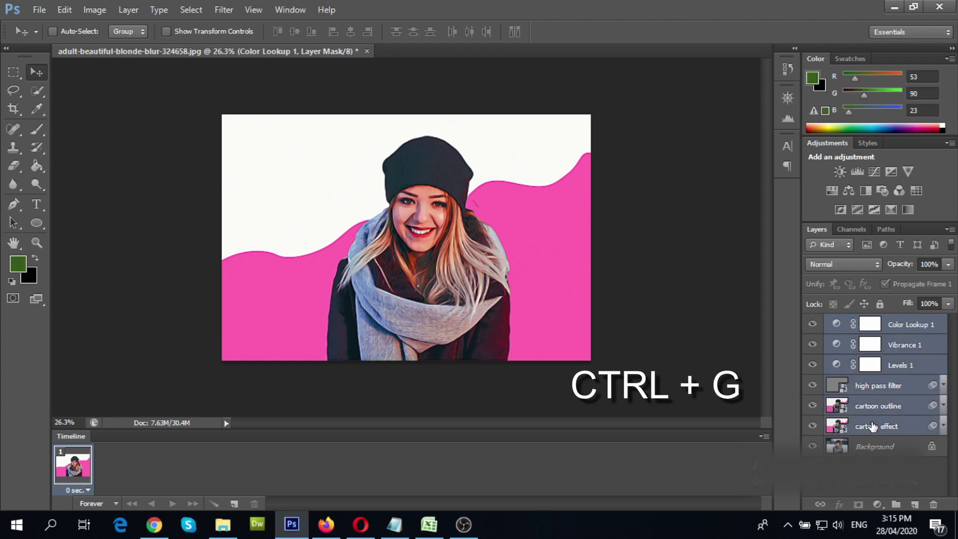
{"action": "key", "text": "ctrl+g"}
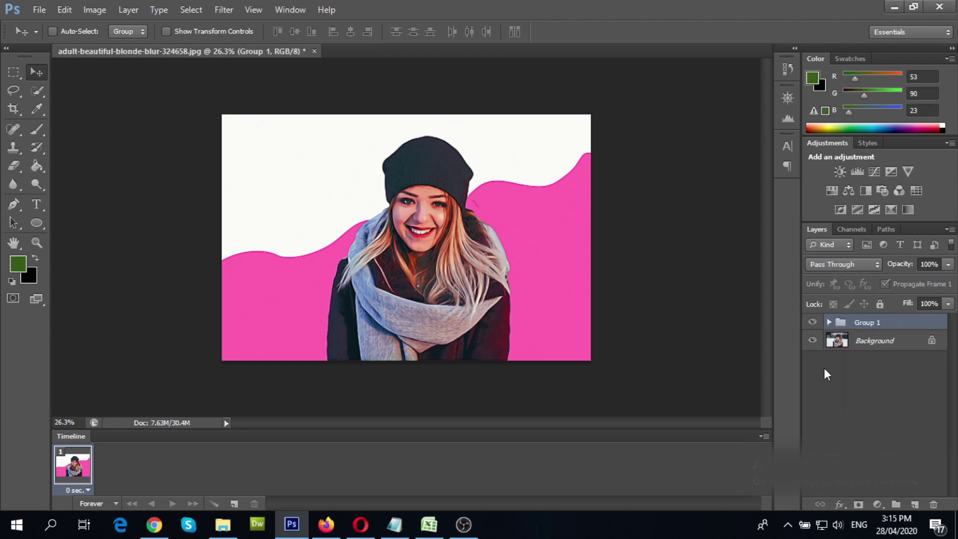
{"action": "left_click", "coordinate": [813, 323]}
{"action": "left_click", "coordinate": [813, 323]}
{"action": "left_click", "coordinate": [813, 323]}
{"action": "left_click", "coordinate": [813, 323]}
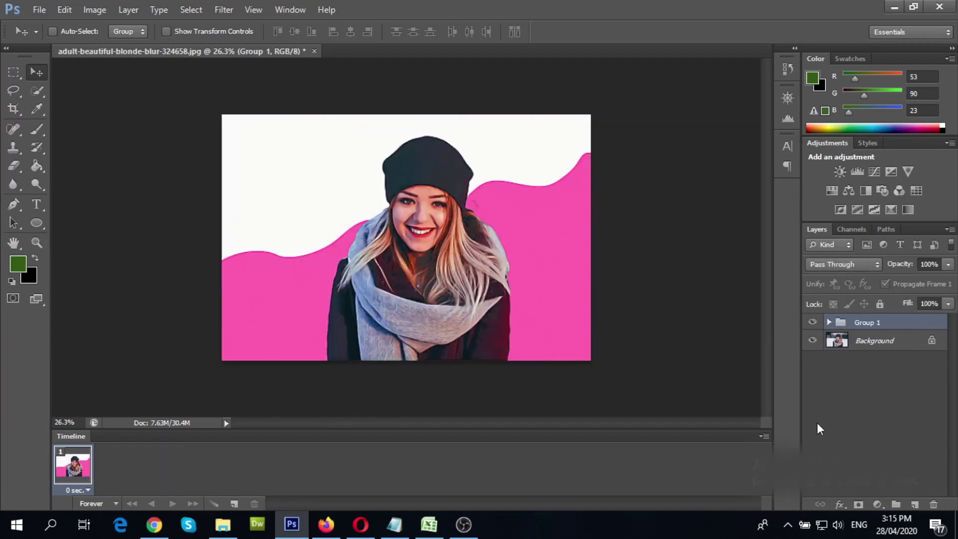